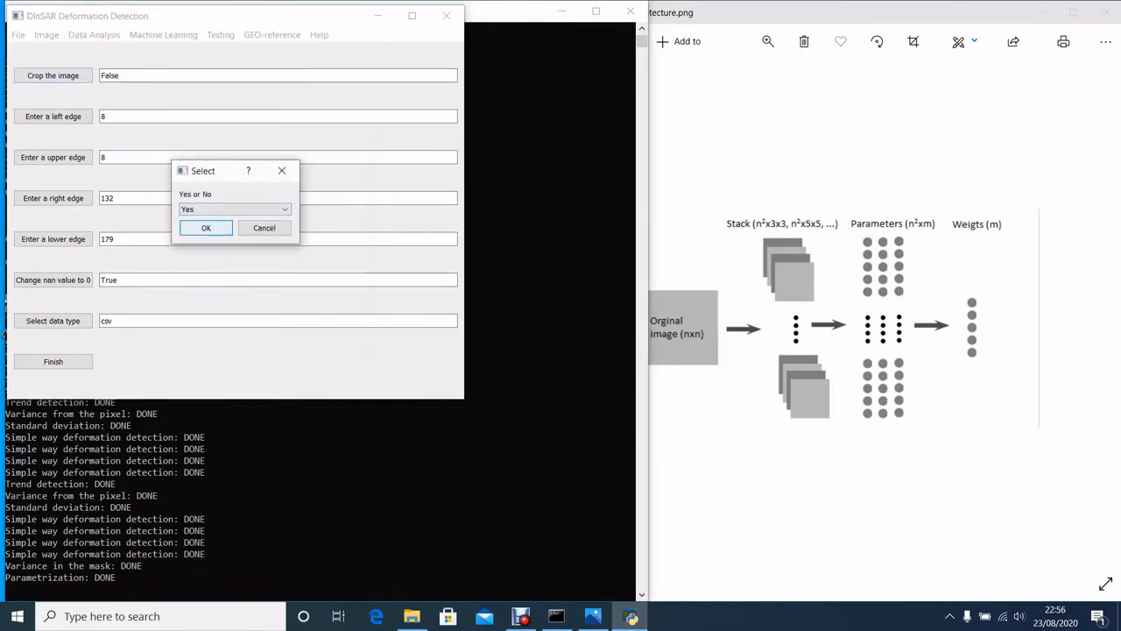
# Turn on image cropping and import DEF_CLASSES_3.csv from the LEARNING DATA folder as an image.
pyautogui.click(206, 228)
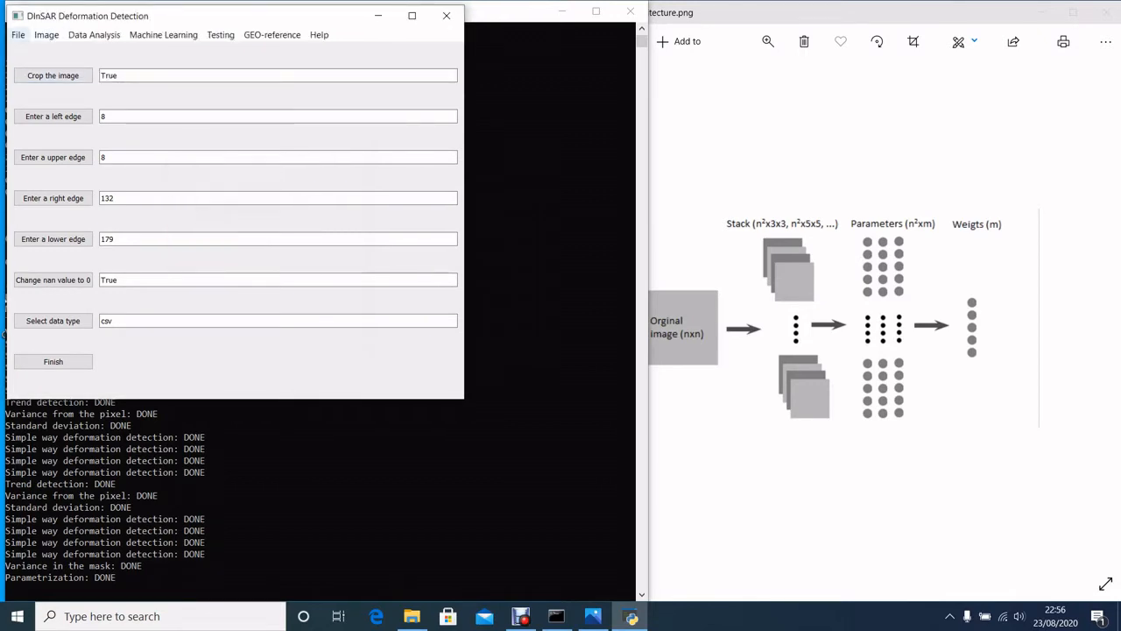
pyautogui.click(19, 35)
pyautogui.moveTo(42, 65)
pyautogui.click(117, 64)
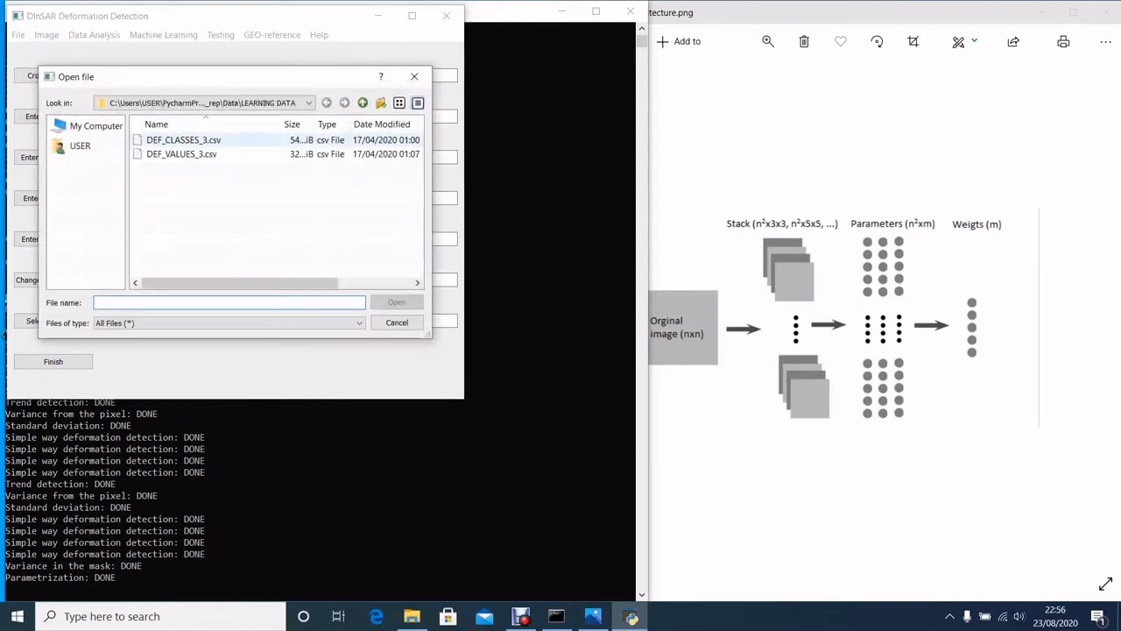
pyautogui.click(184, 140)
pyautogui.click(397, 302)
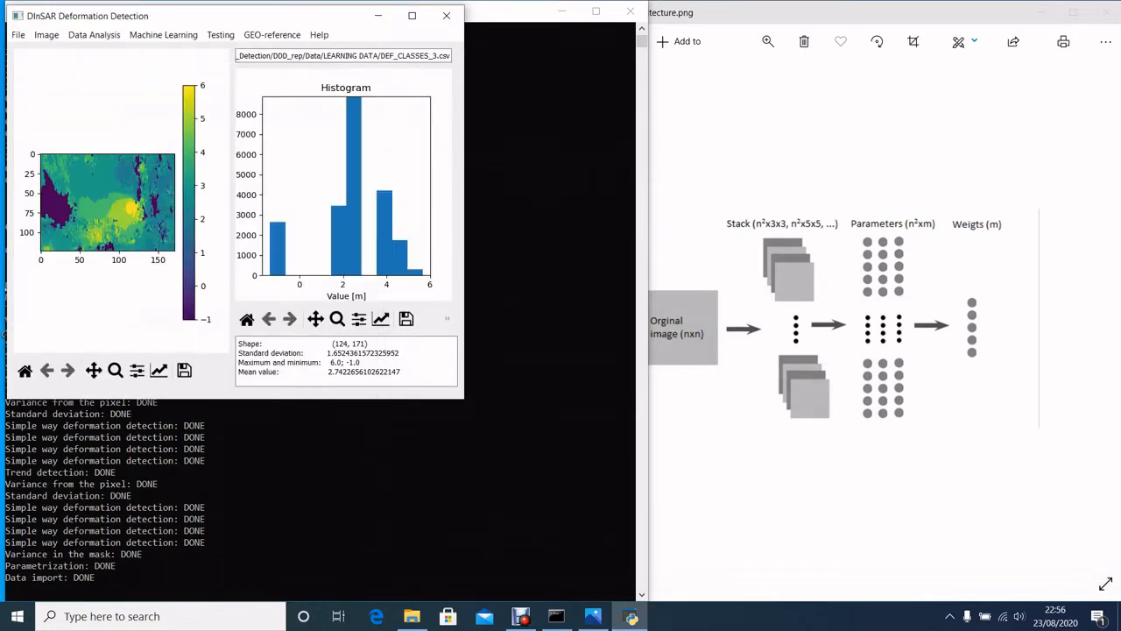
# Enlarge the DInSAR Deformation Detection window and display the imported DEF_CLASSES_3.csv image with its histogram.
pyautogui.moveTo(466, 401); pyautogui.dragTo(728, 510)
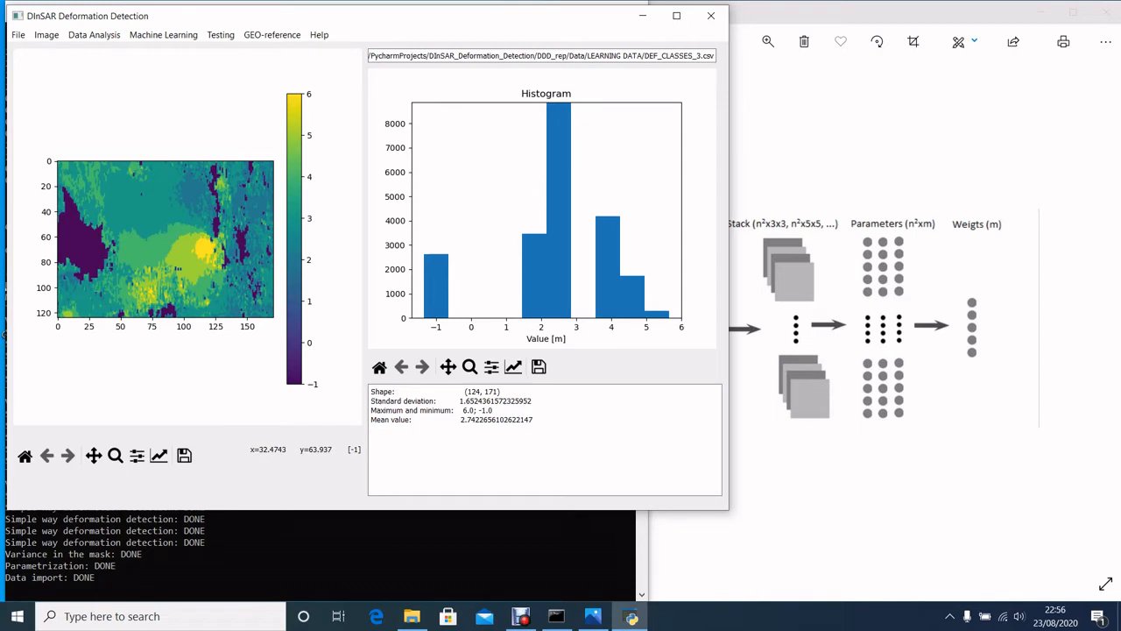
pyautogui.click(18, 34)
pyautogui.moveTo(44, 64)
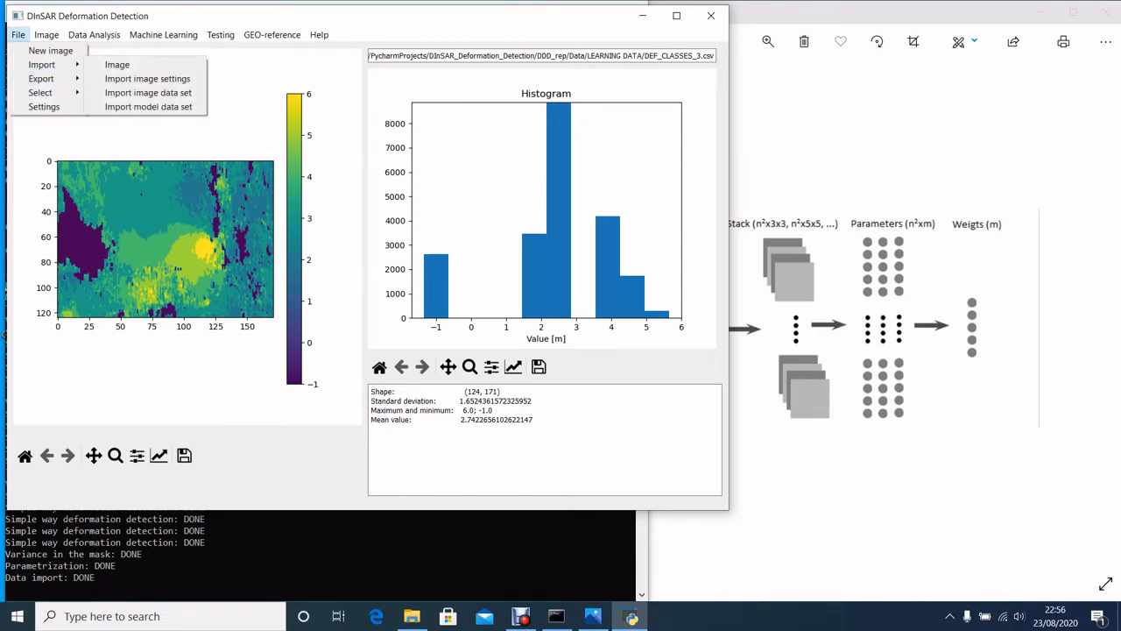
pyautogui.moveTo(47, 35)
pyautogui.click(73, 50)
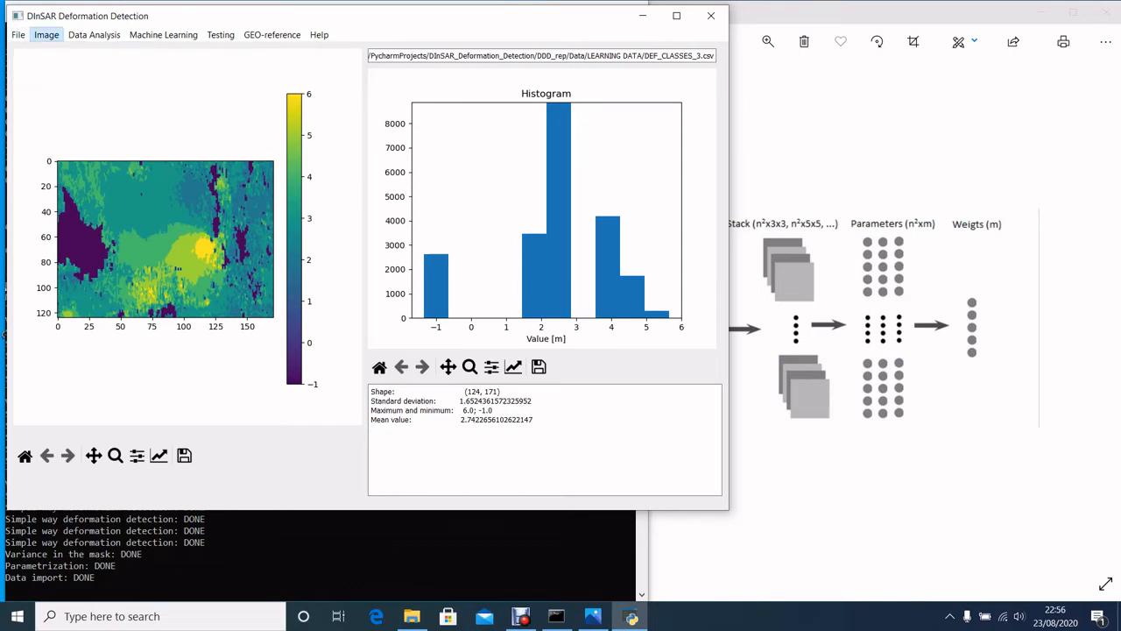
# Make image 1 the current image and view it with its histogram.
pyautogui.click(18, 34)
pyautogui.moveTo(40, 92)
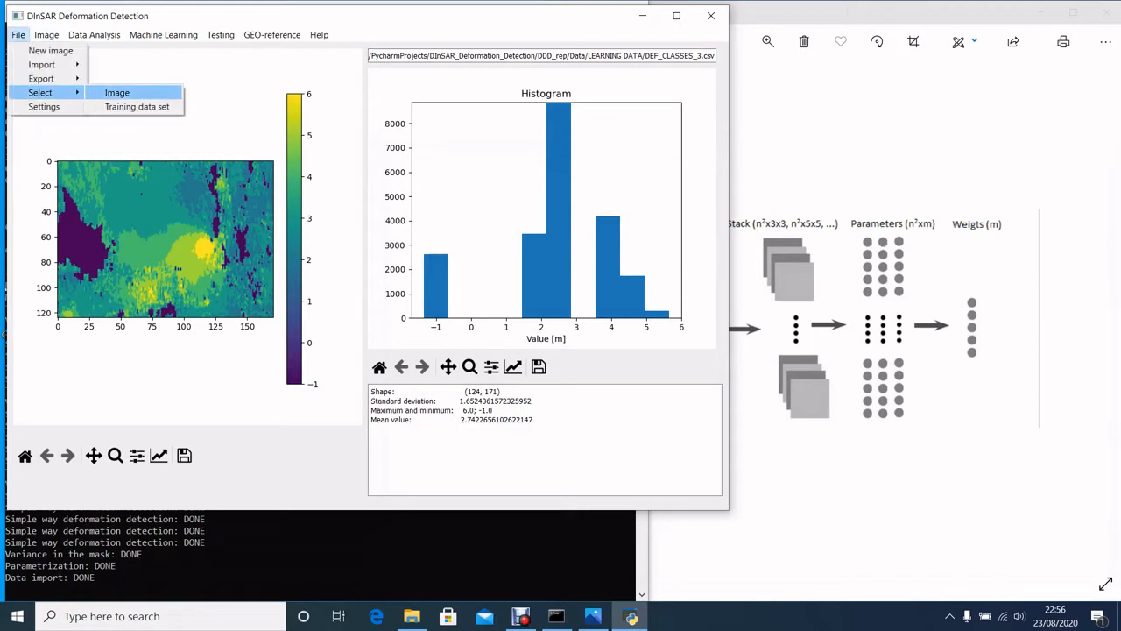
pyautogui.click(117, 92)
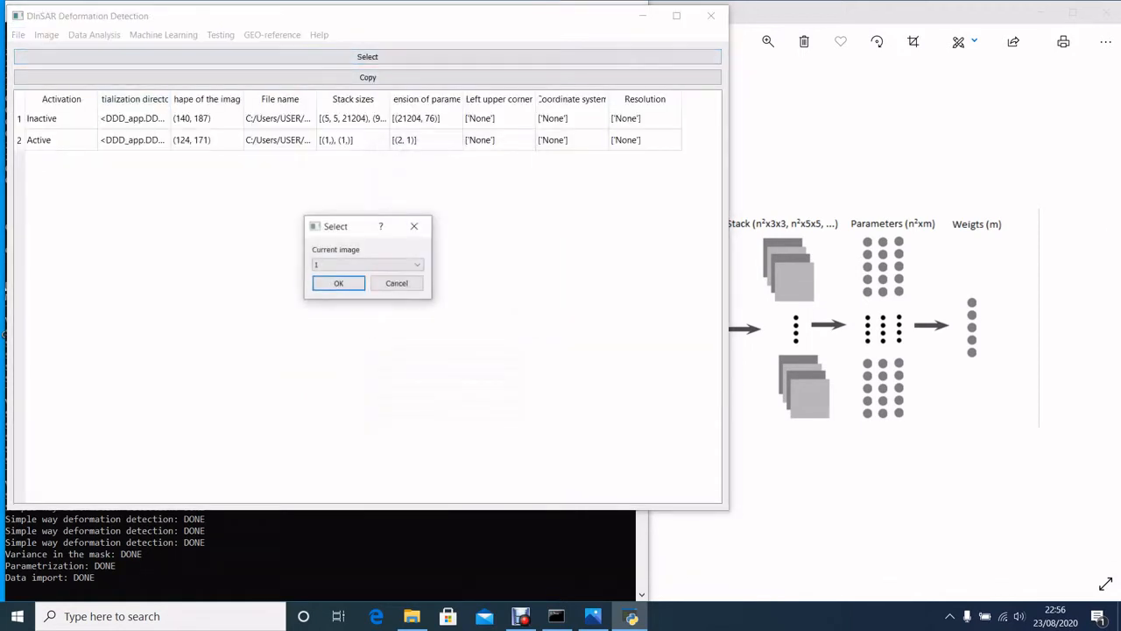
pyautogui.click(338, 283)
pyautogui.click(46, 34)
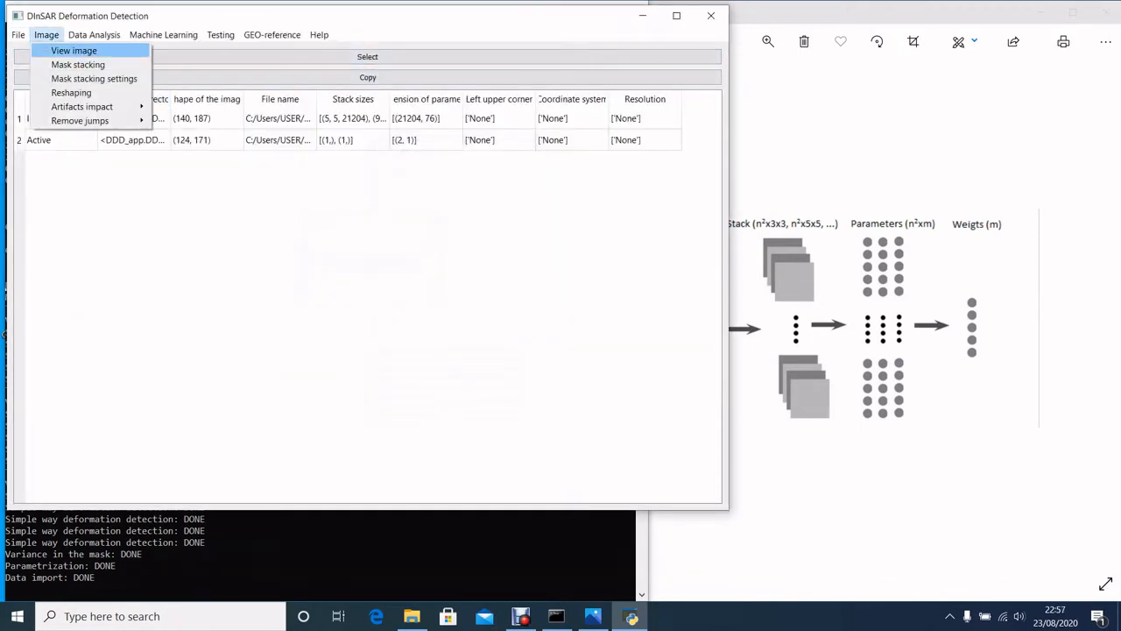
pyautogui.click(74, 49)
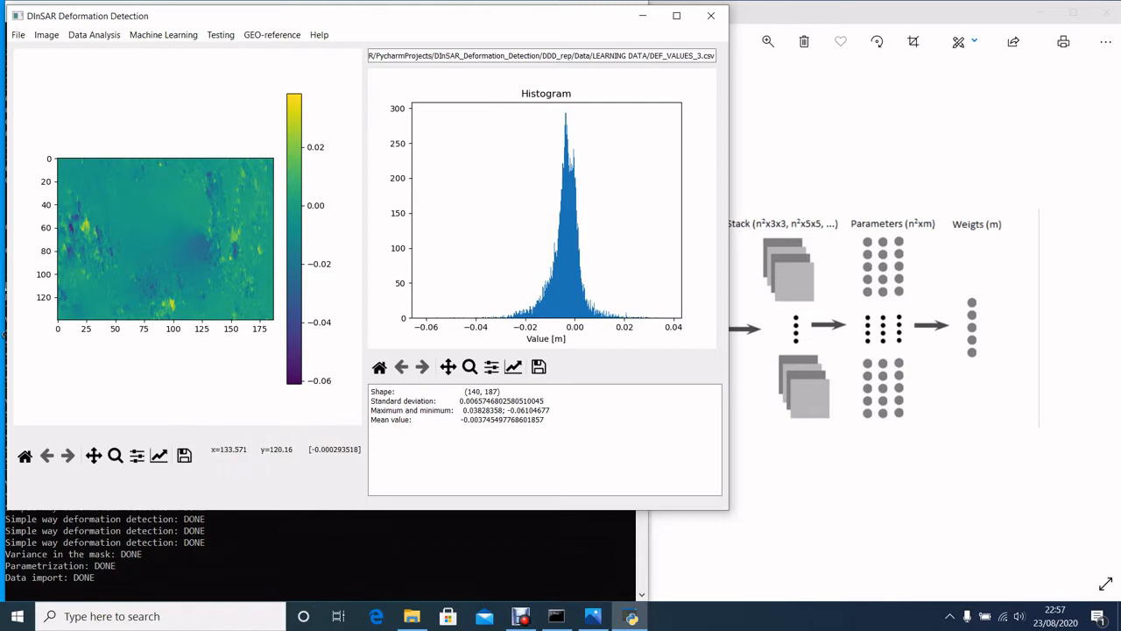
# Make image 2 the current image and view it with its histogram.
pyautogui.click(18, 34)
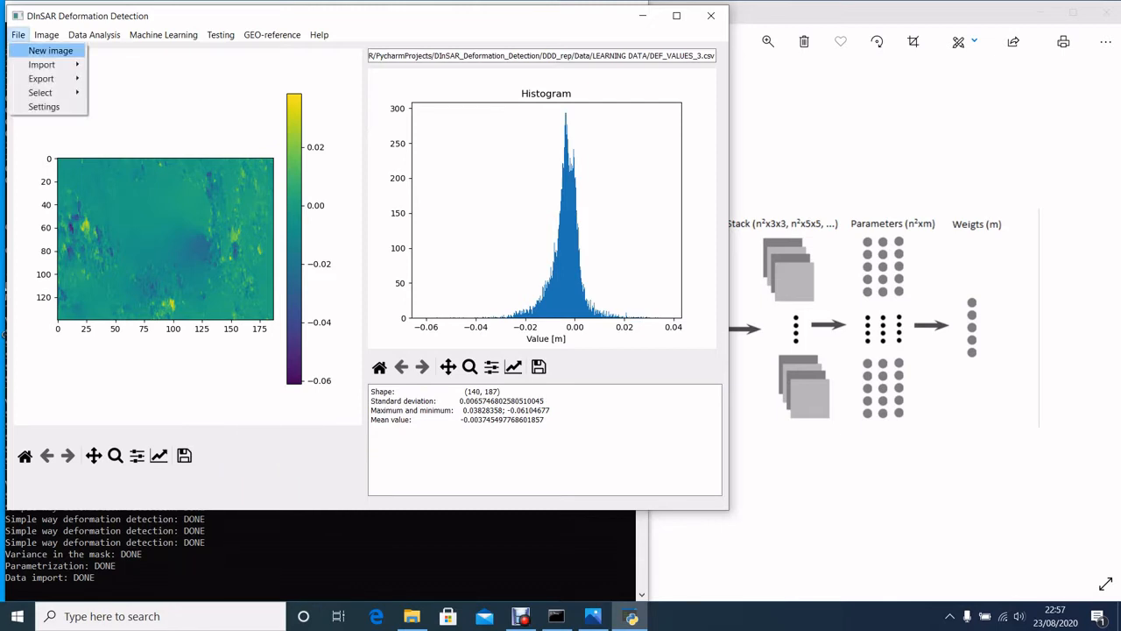
pyautogui.moveTo(42, 64)
pyautogui.moveTo(41, 92)
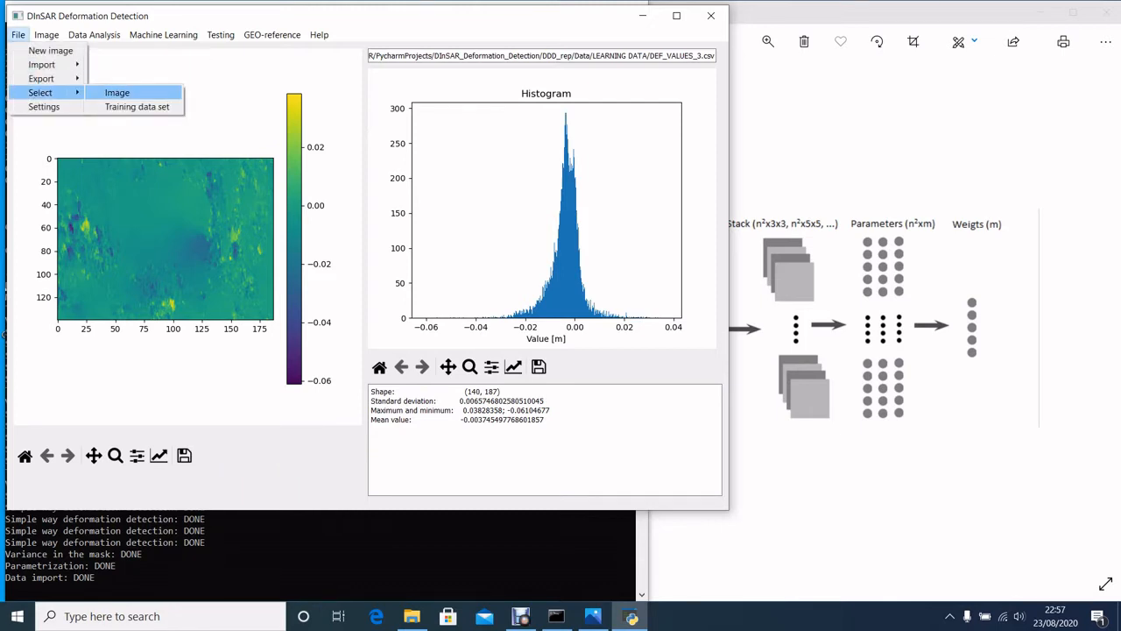
pyautogui.click(116, 91)
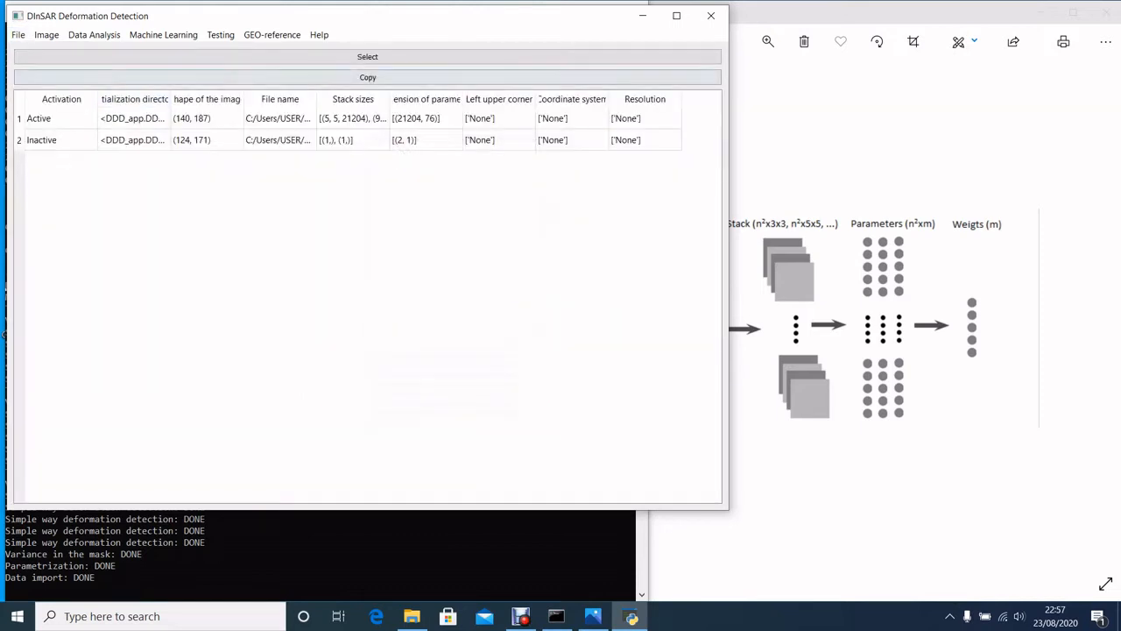
pyautogui.click(367, 57)
pyautogui.click(366, 264)
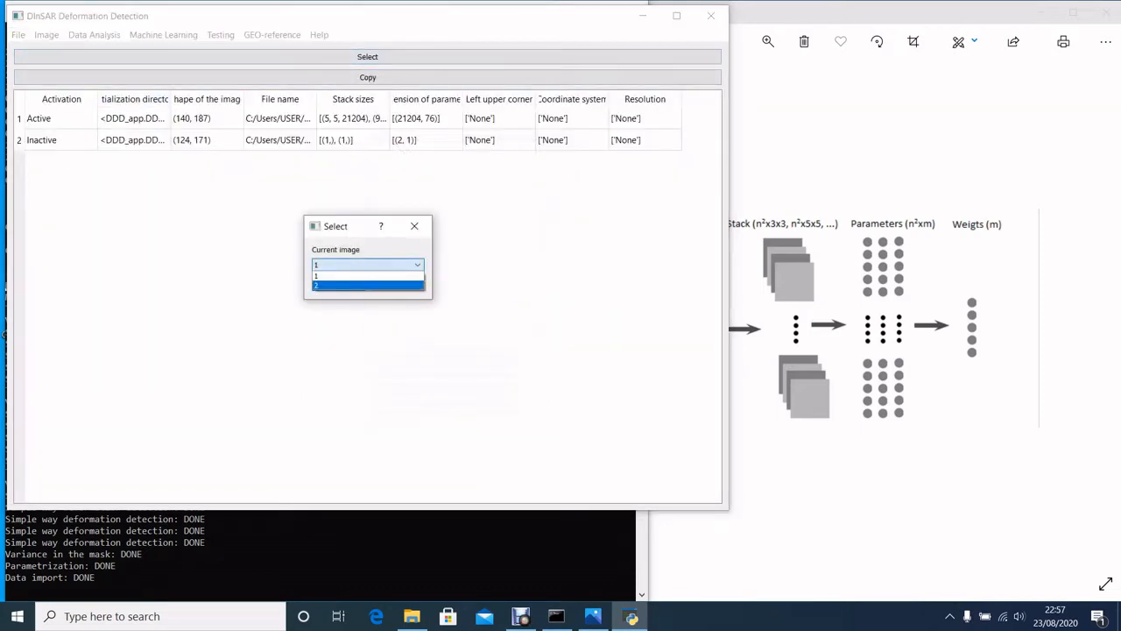
pyautogui.click(350, 284)
pyautogui.click(339, 283)
pyautogui.click(46, 34)
pyautogui.click(72, 45)
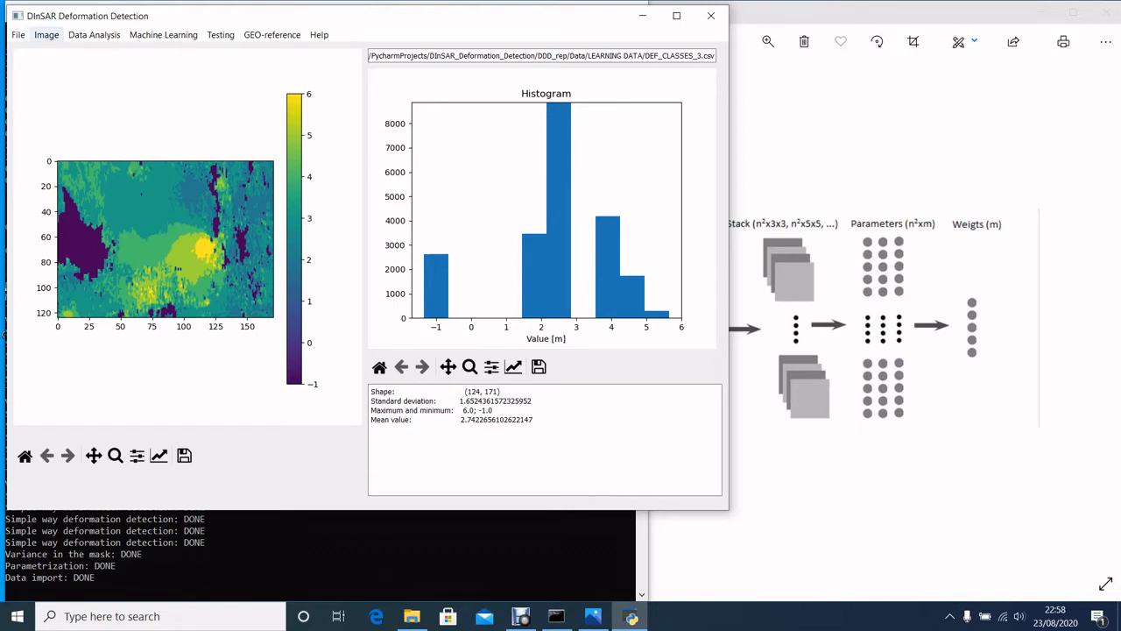
# Run the Reshaping process on the active class image.
pyautogui.click(47, 35)
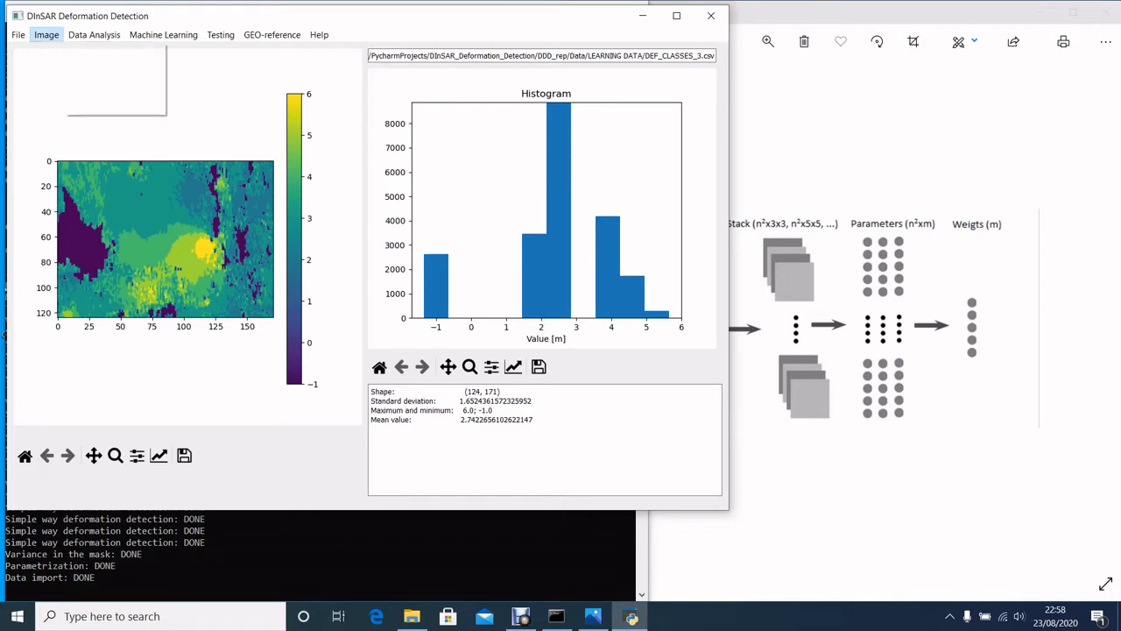
pyautogui.moveTo(94, 35)
pyautogui.moveTo(46, 34)
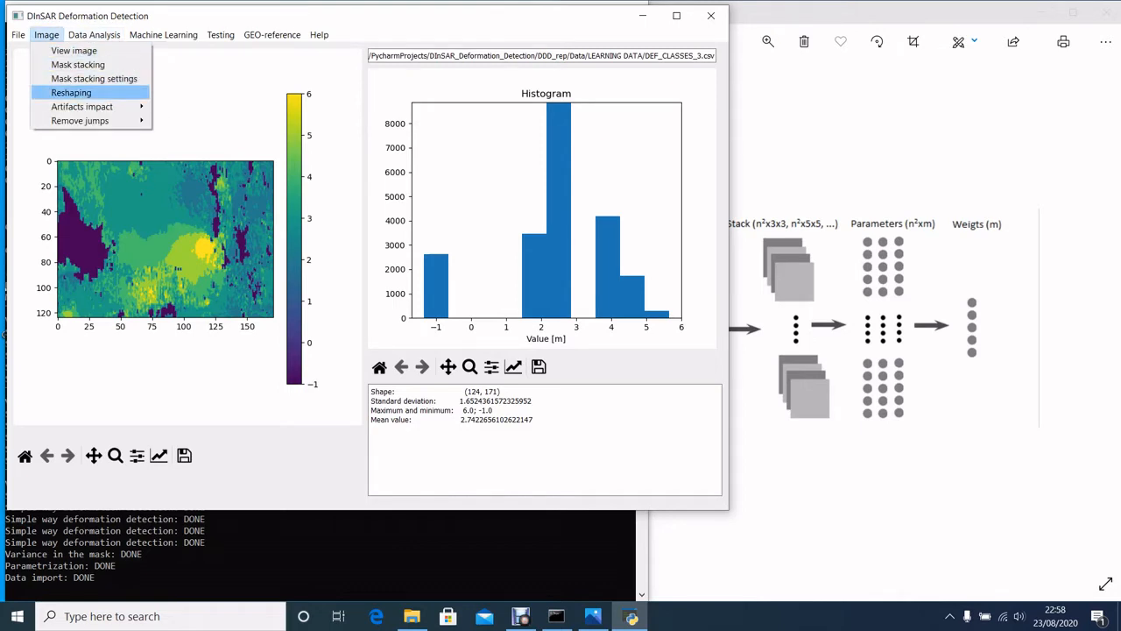
pyautogui.click(71, 92)
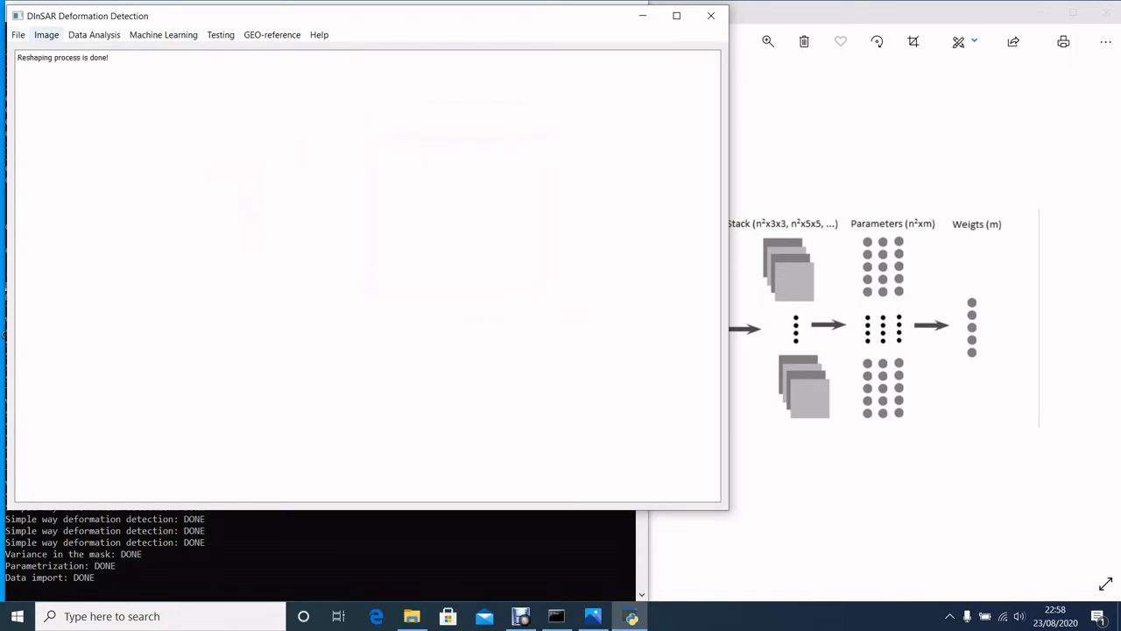
# Open the list of loaded images and widen the Stack sizes column to inspect the stack dimensions.
pyautogui.click(18, 34)
pyautogui.moveTo(40, 92)
pyautogui.click(136, 105)
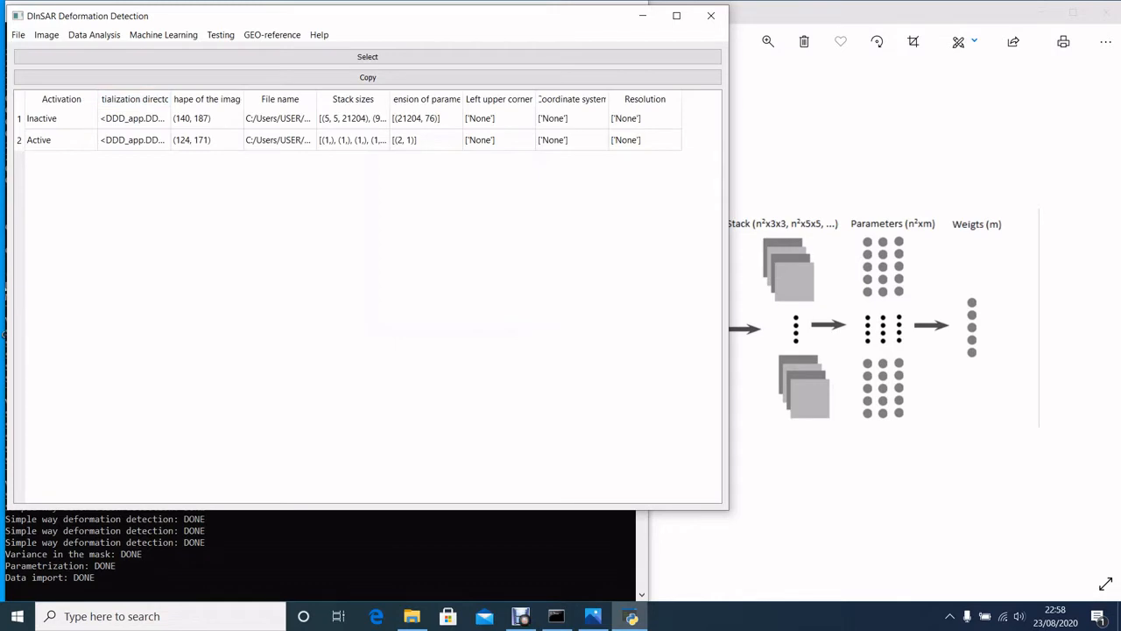
pyautogui.moveTo(389, 99); pyautogui.dragTo(552, 99)
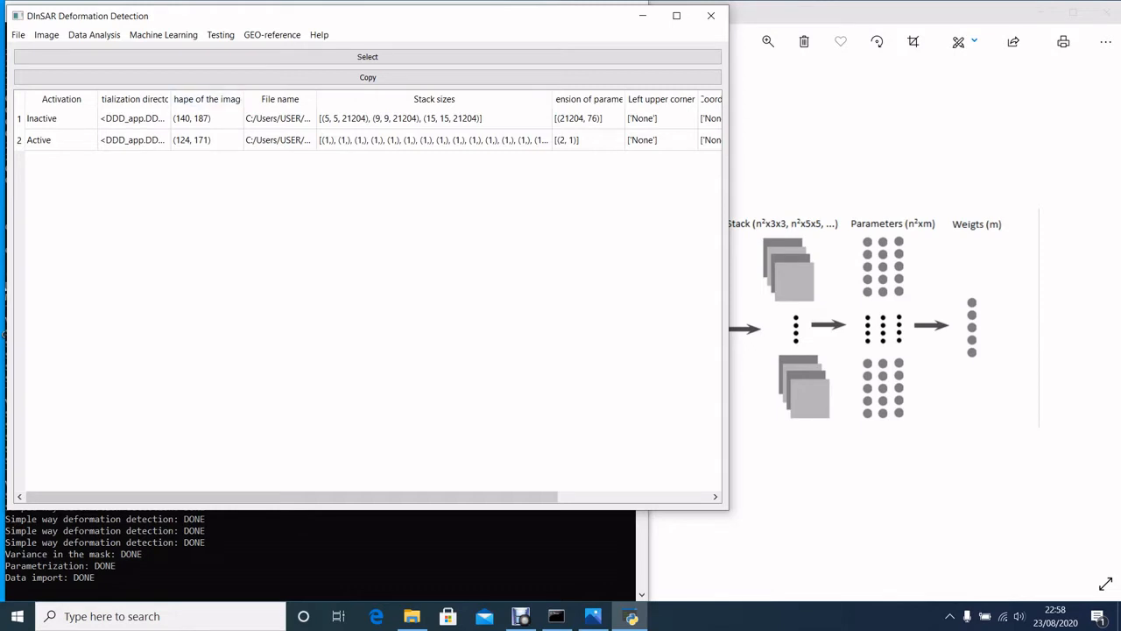
# Open the data set table and assign set 1 as the master training data set and current model data set.
pyautogui.click(163, 34)
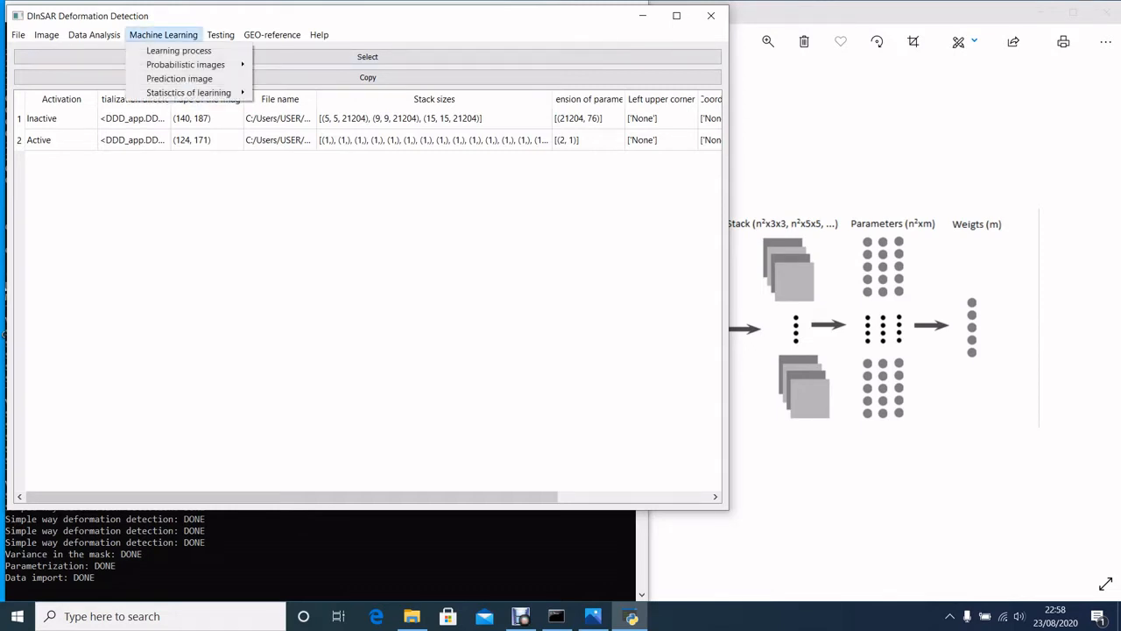
pyautogui.click(101, 50)
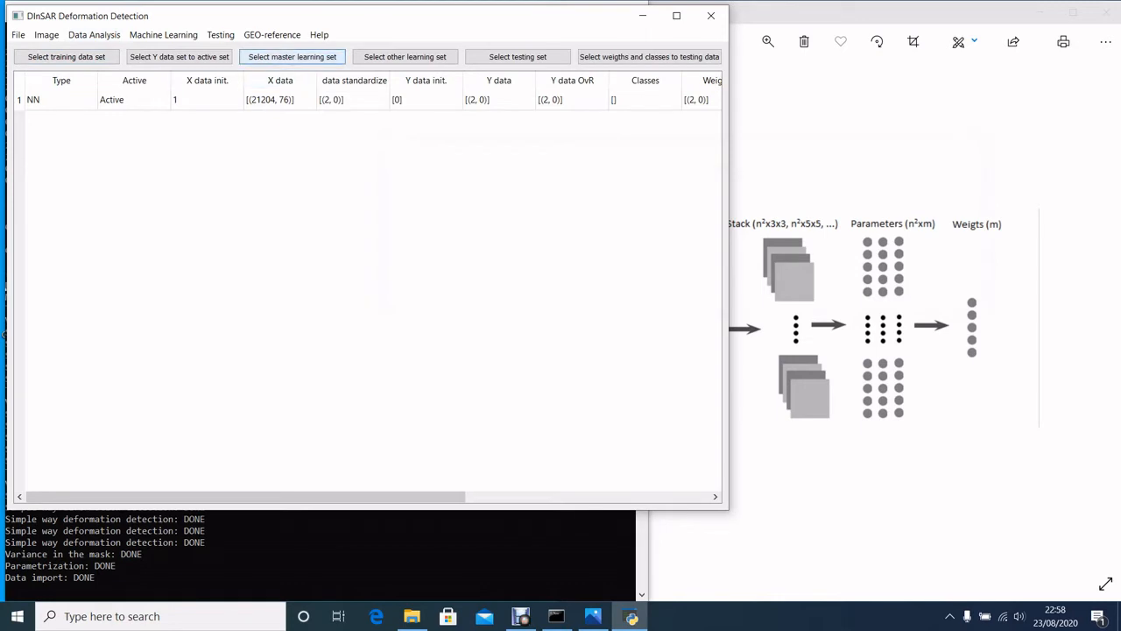
pyautogui.click(291, 57)
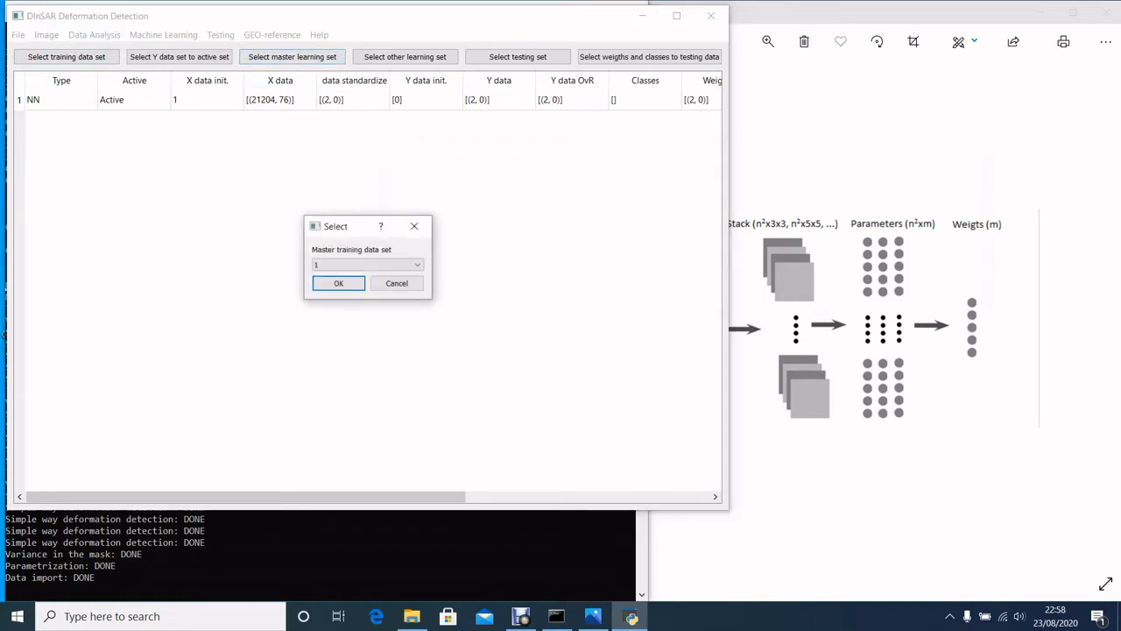
pyautogui.click(397, 282)
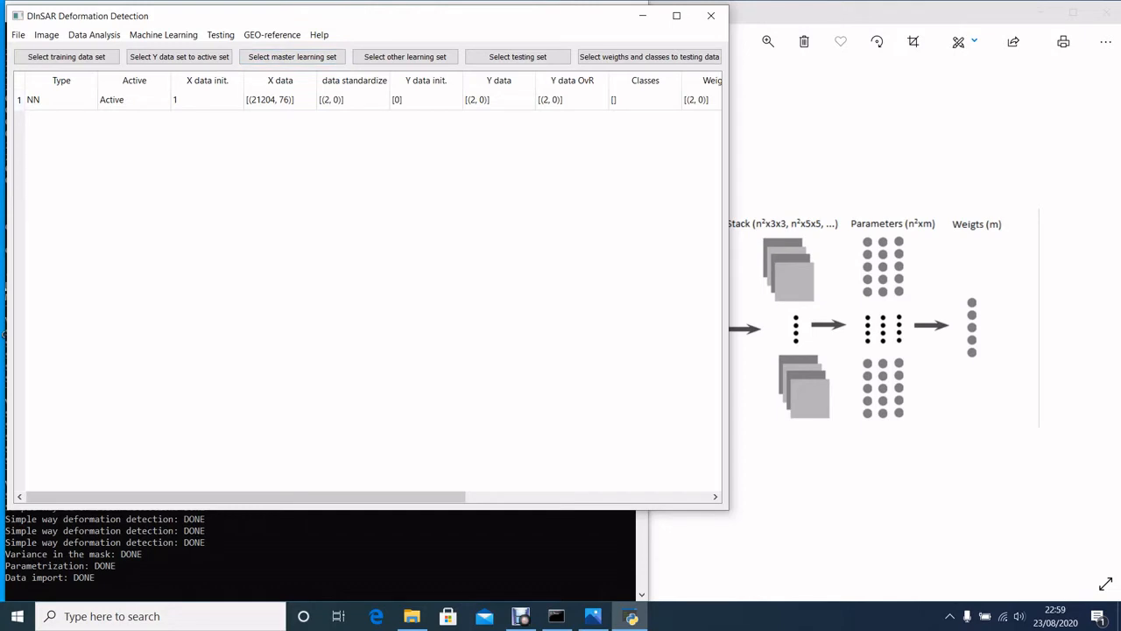
pyautogui.click(293, 57)
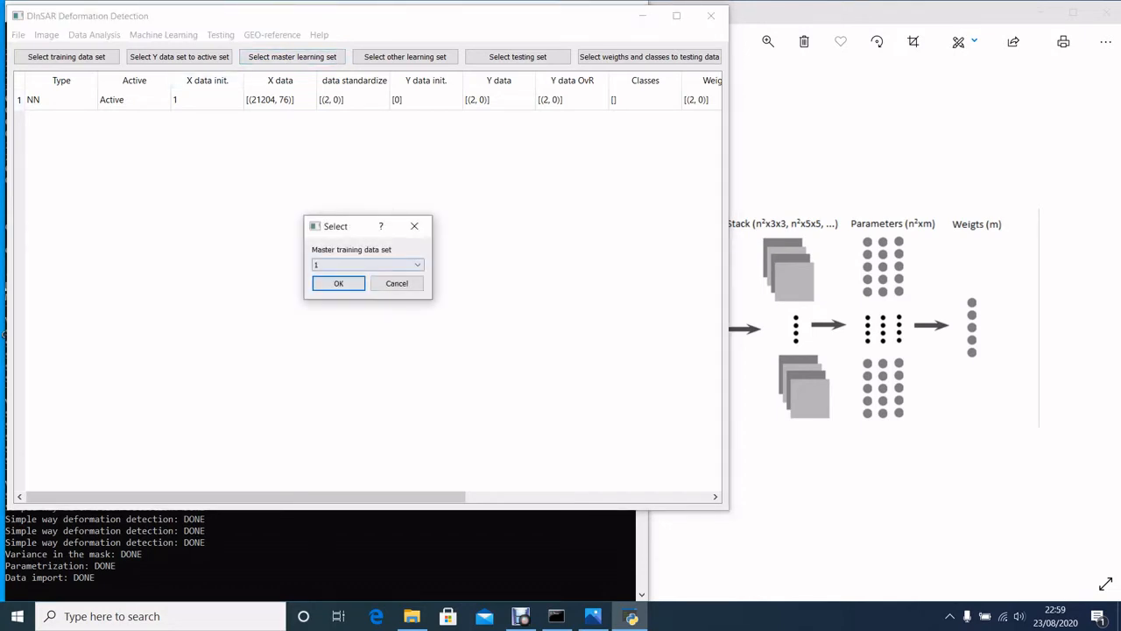
pyautogui.click(367, 265)
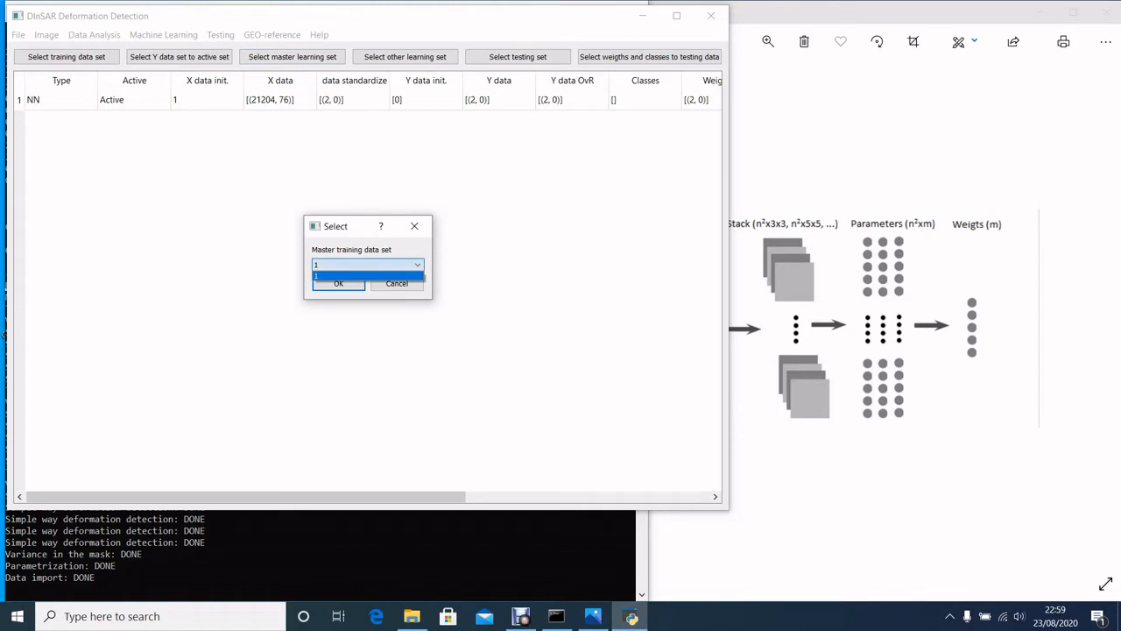
pyautogui.click(364, 276)
pyautogui.click(339, 284)
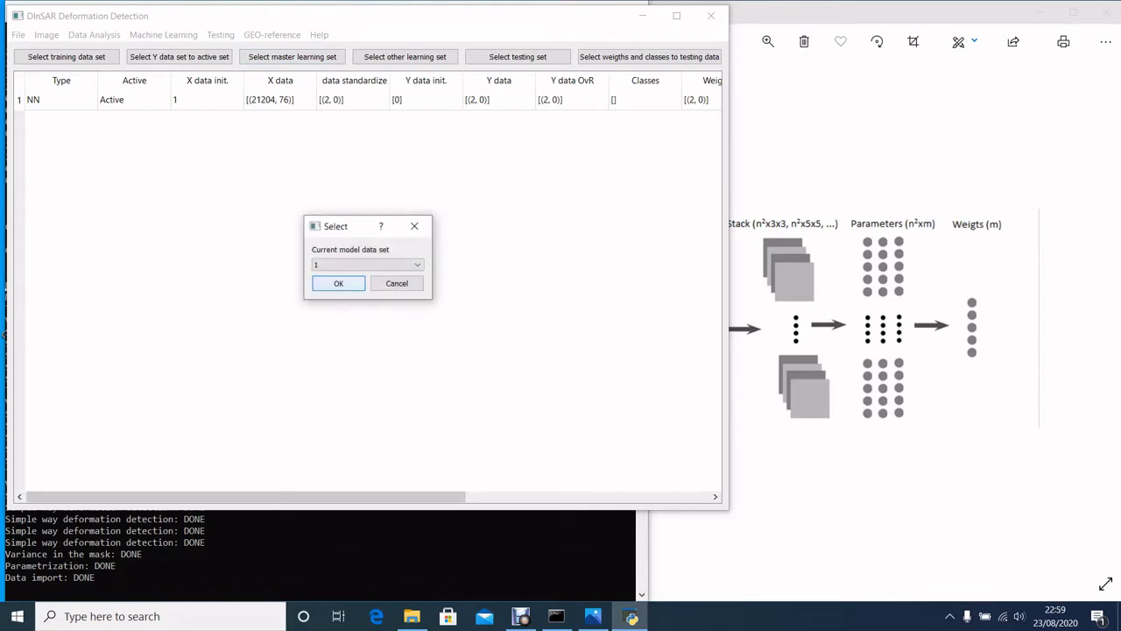
pyautogui.click(338, 282)
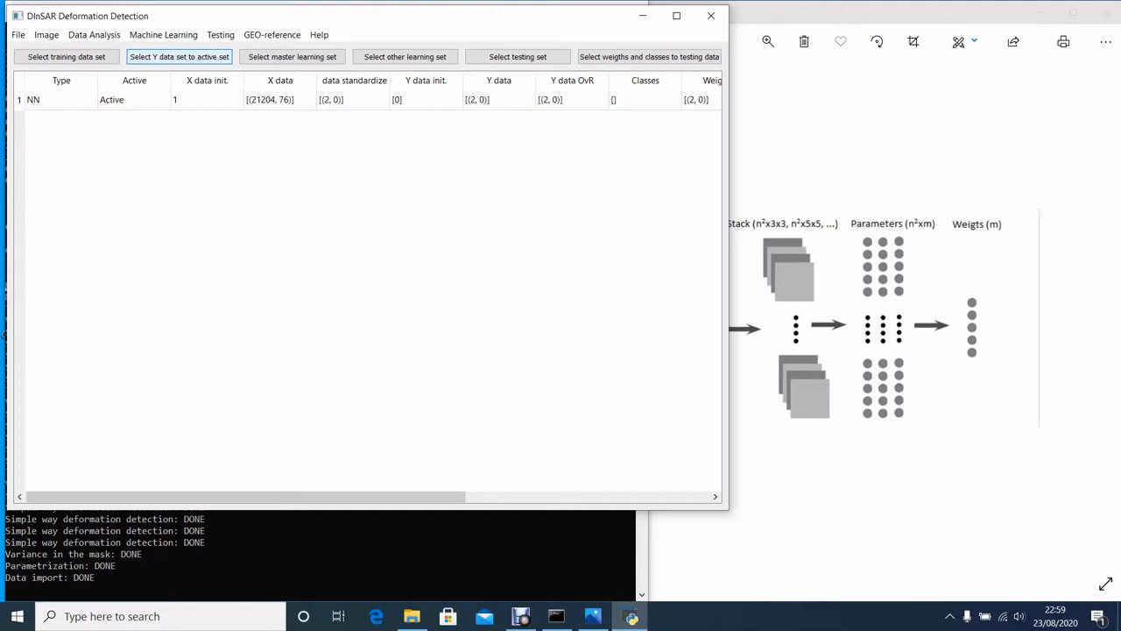
# Assign Y data set 2 to the active training set.
pyautogui.click(180, 56)
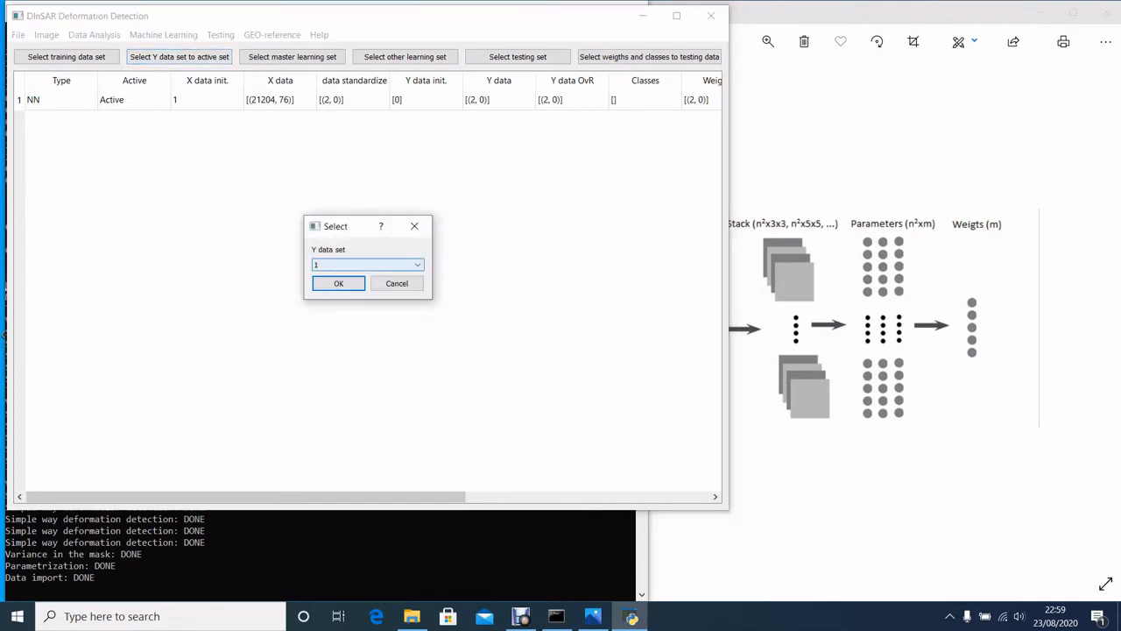
pyautogui.click(367, 264)
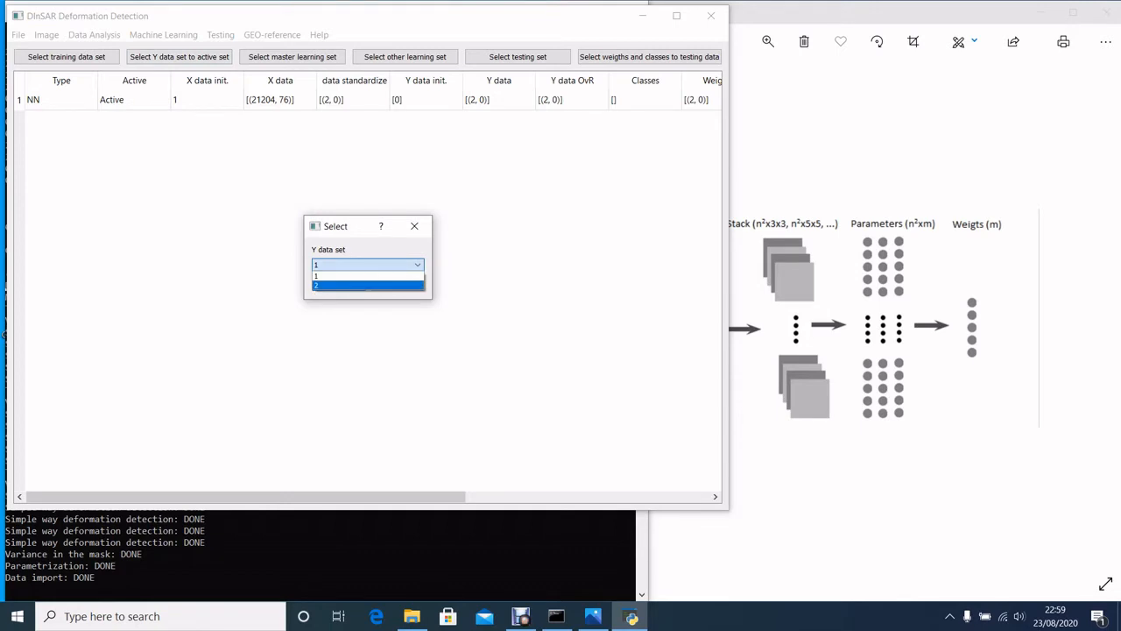
pyautogui.click(350, 286)
pyautogui.click(339, 283)
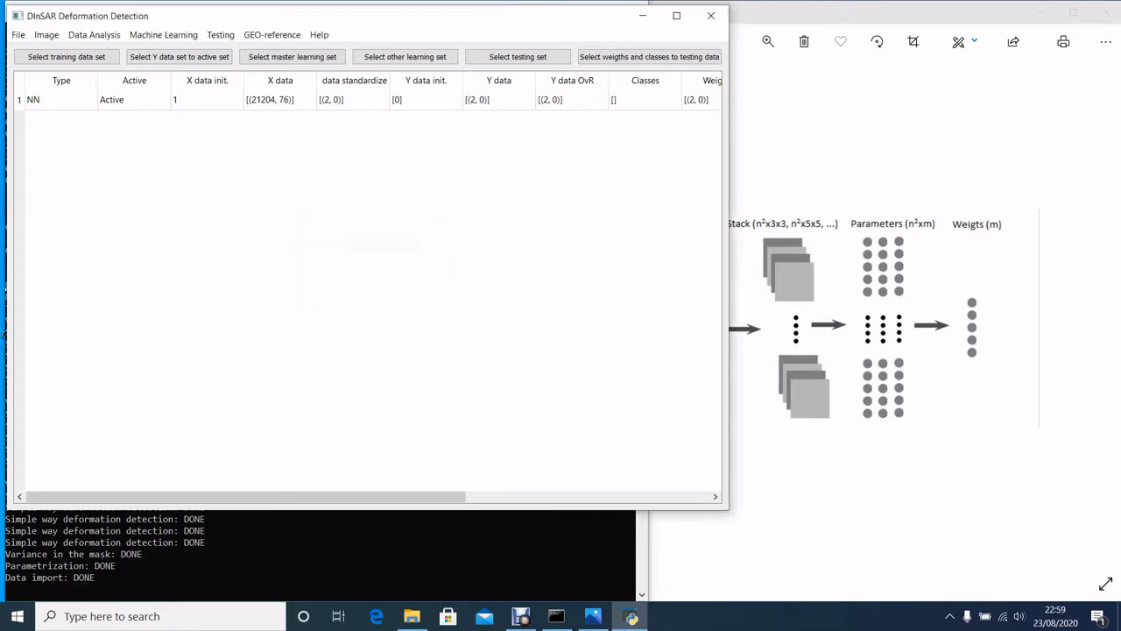
# Return to the list of loaded images and check which image is active.
pyautogui.click(163, 35)
pyautogui.click(101, 51)
pyautogui.click(18, 35)
pyautogui.moveTo(41, 93)
pyautogui.click(117, 93)
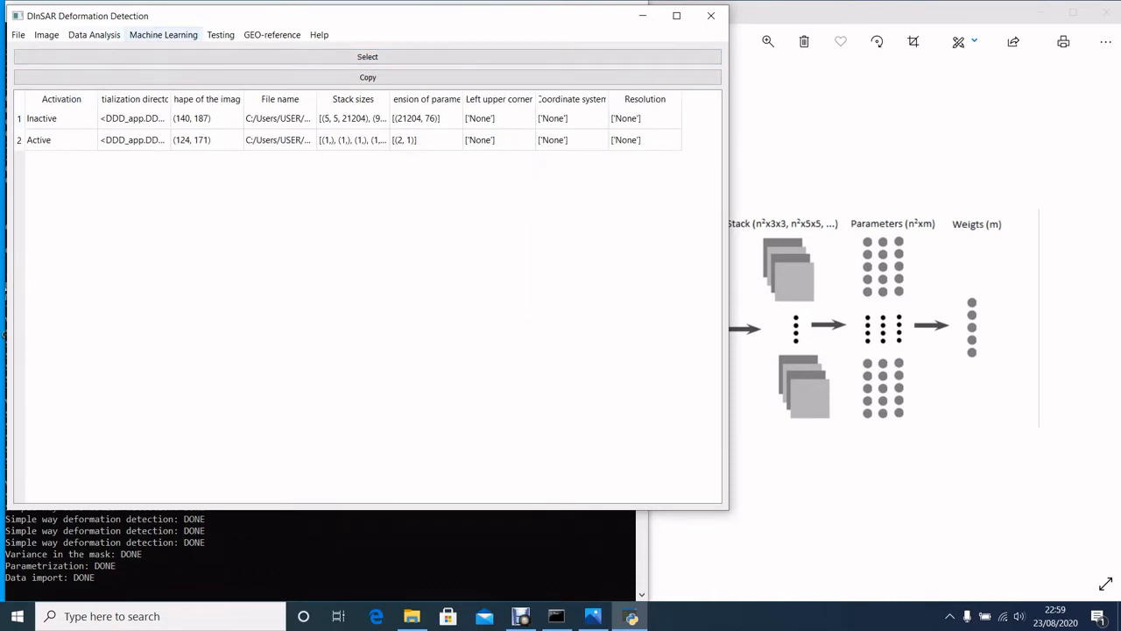
# Reopen the data set table and widen the X data standardized column to examine the master learning set.
pyautogui.click(94, 35)
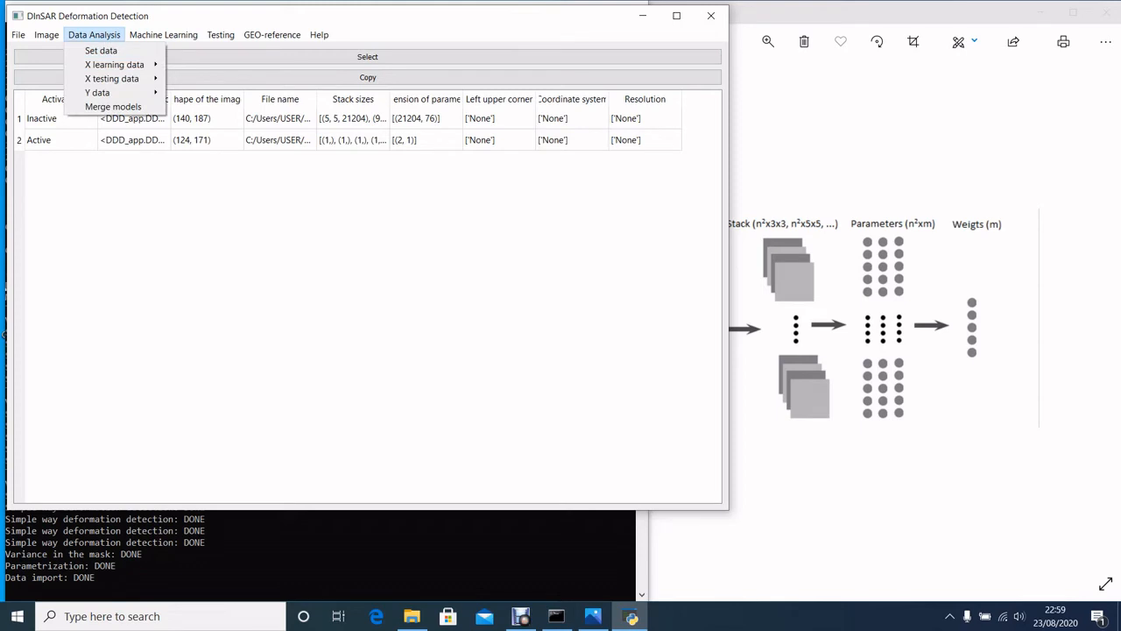
pyautogui.click(101, 50)
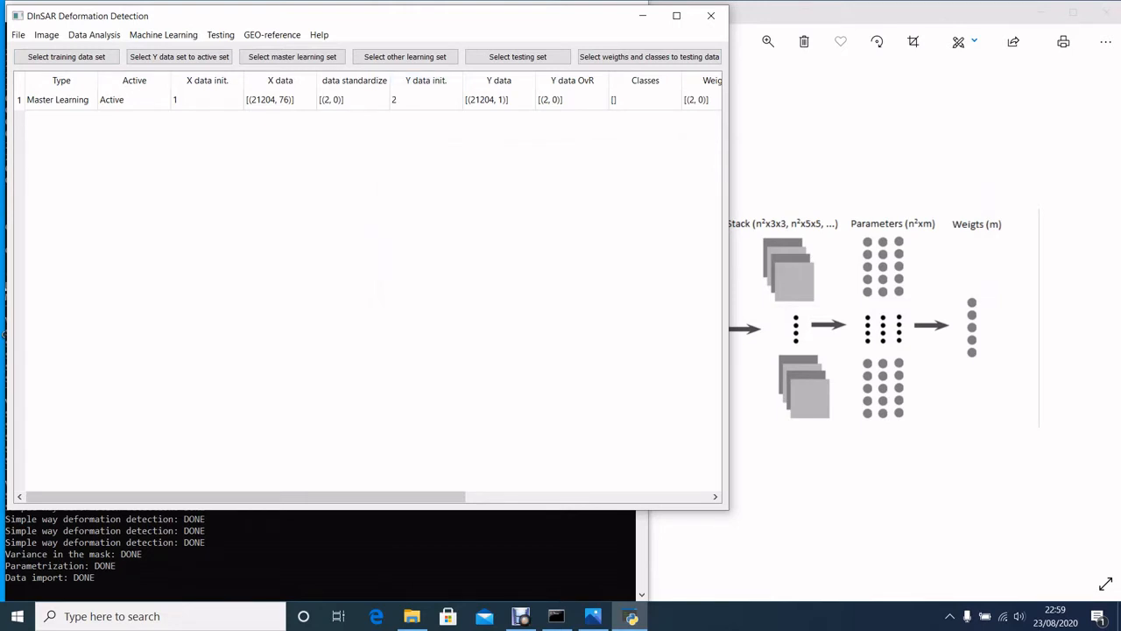
pyautogui.moveTo(389, 80); pyautogui.dragTo(471, 80)
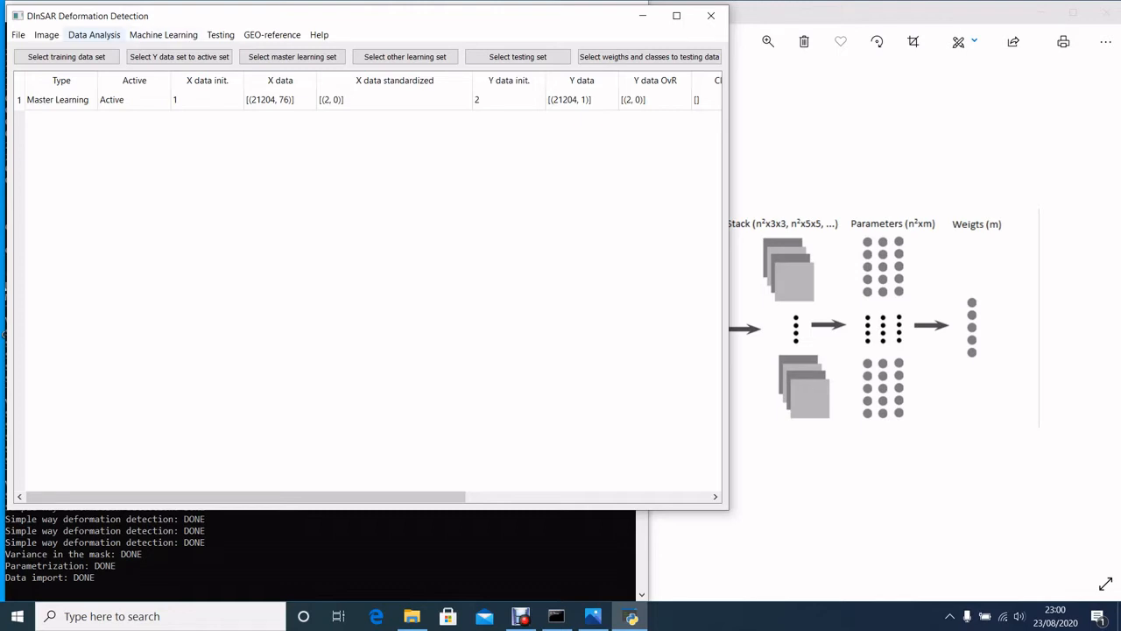
# Standardize the X learning data of the master learning set and reopen the data set table to check it.
pyautogui.click(94, 34)
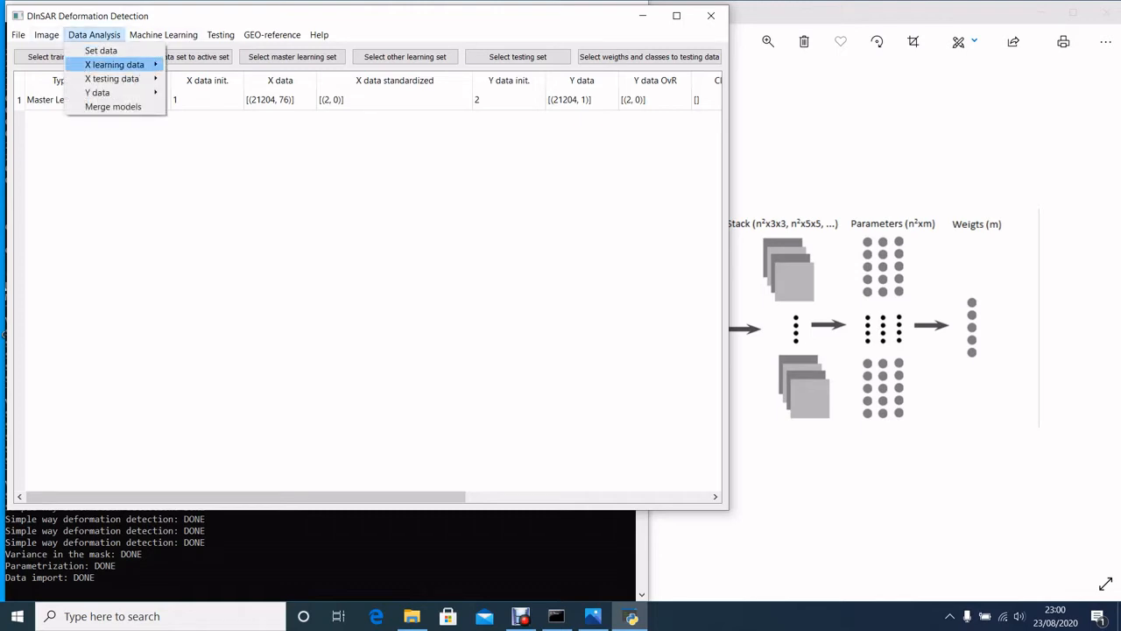
pyautogui.moveTo(114, 64)
pyautogui.click(210, 78)
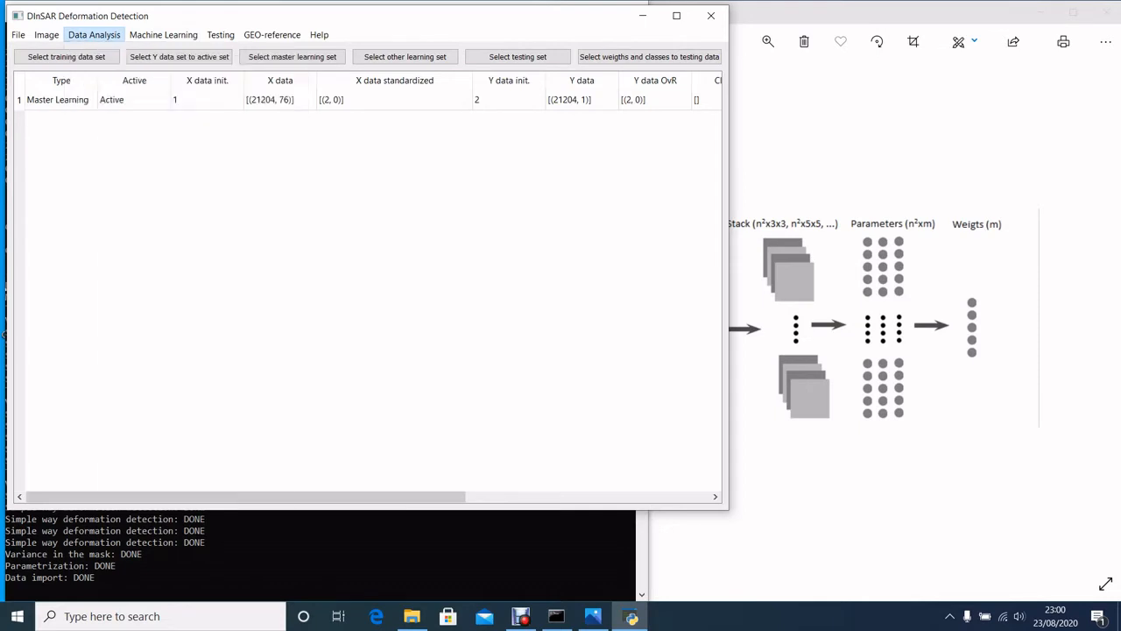
pyautogui.click(94, 34)
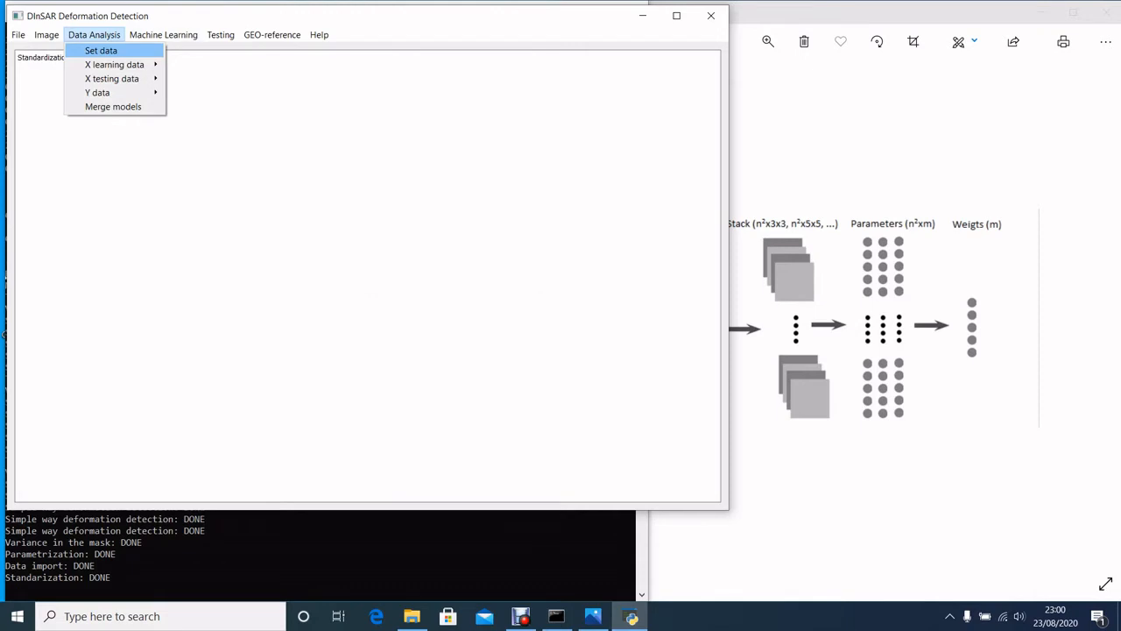
pyautogui.click(100, 51)
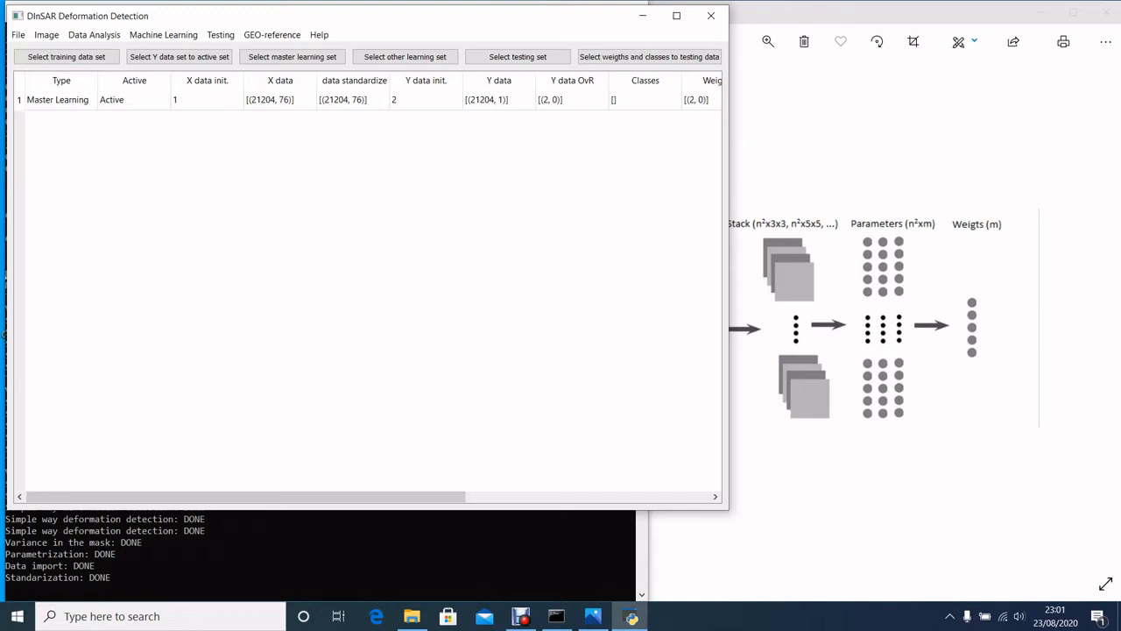
# Apply One vs Rest to the Y data and reopen the data set table to check the classes.
pyautogui.click(93, 35)
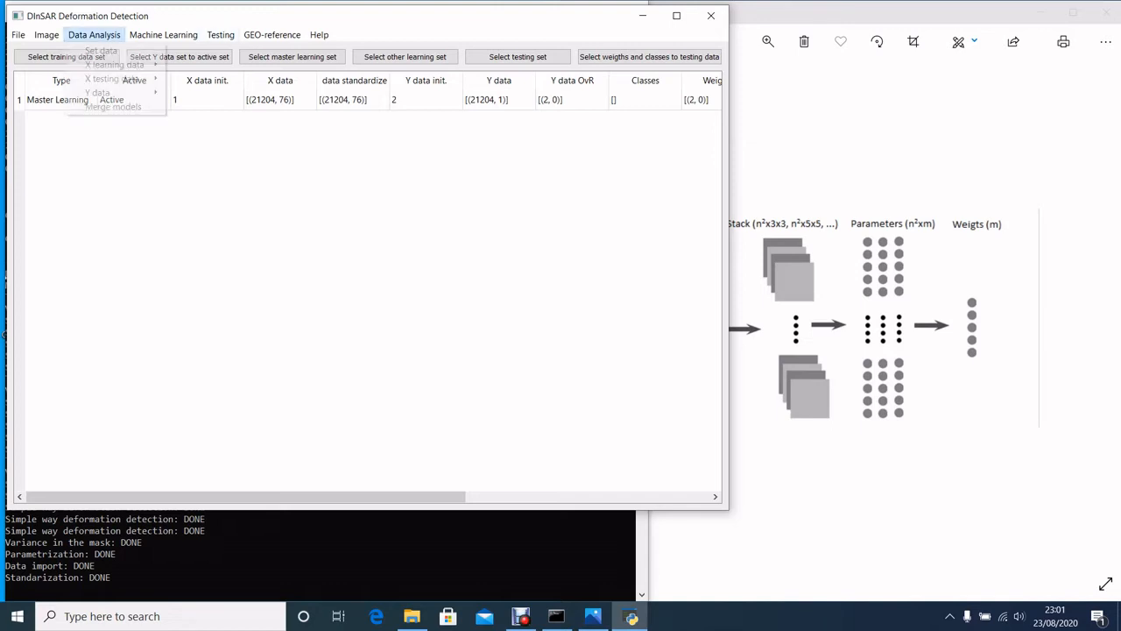
pyautogui.moveTo(105, 92)
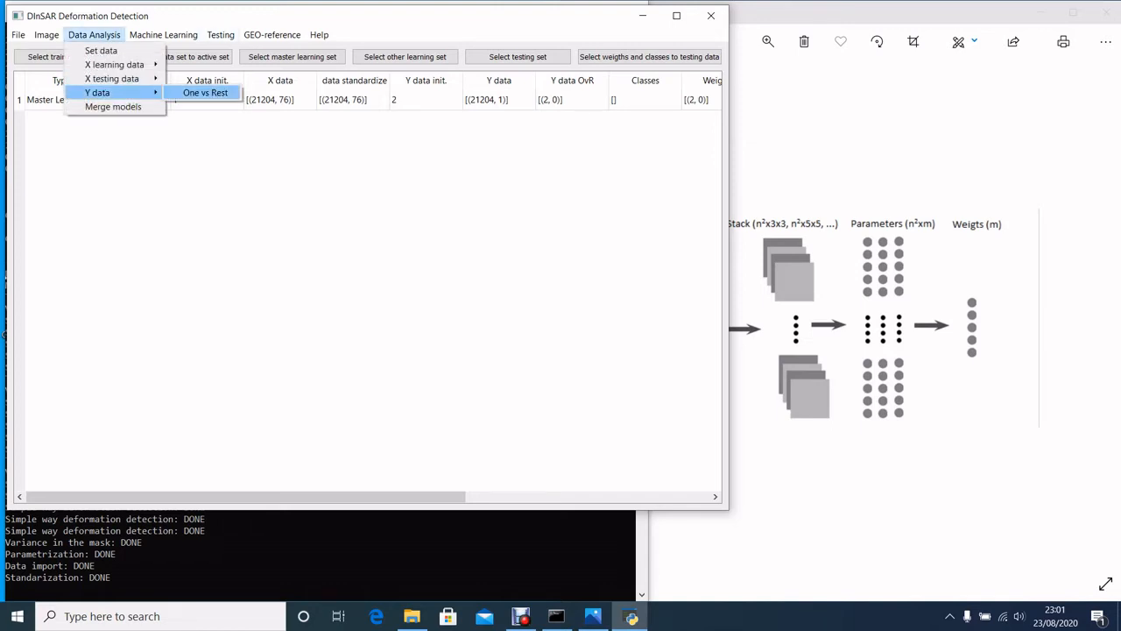
pyautogui.click(205, 92)
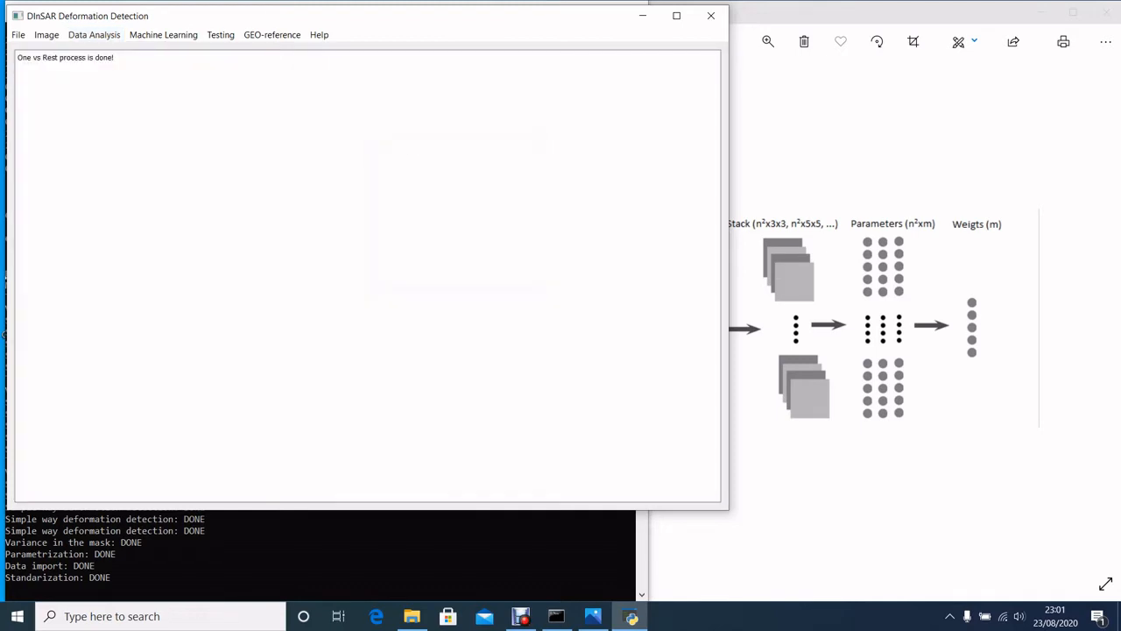
pyautogui.click(94, 35)
pyautogui.click(100, 50)
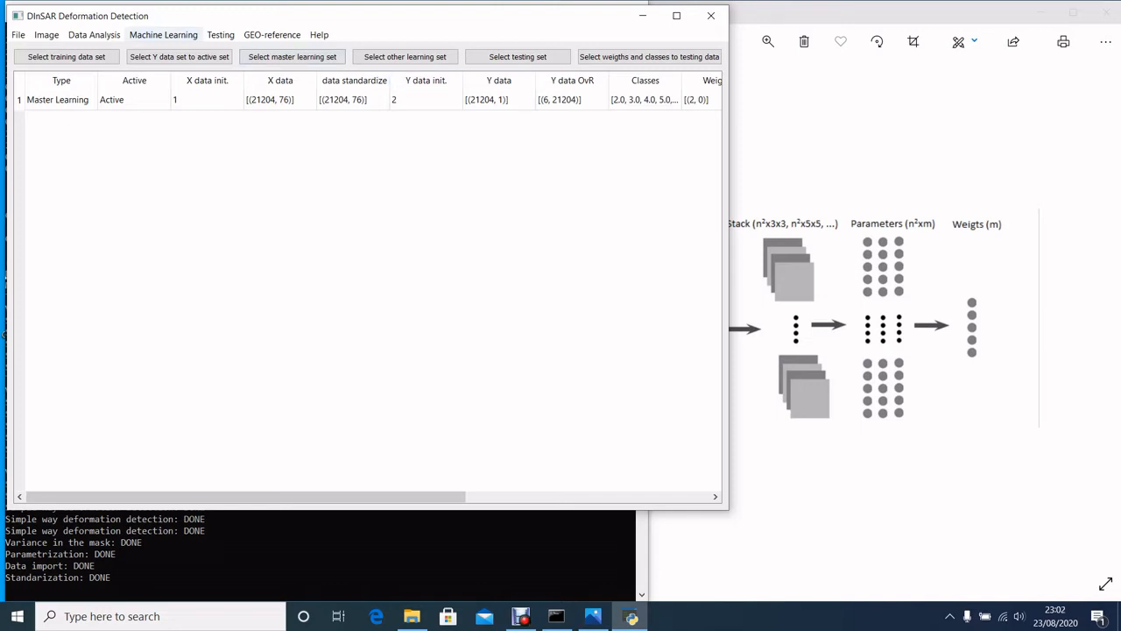
# Run the learning process on the master learning set and widen the Model-architecture.png photo window while it computes.
pyautogui.click(163, 34)
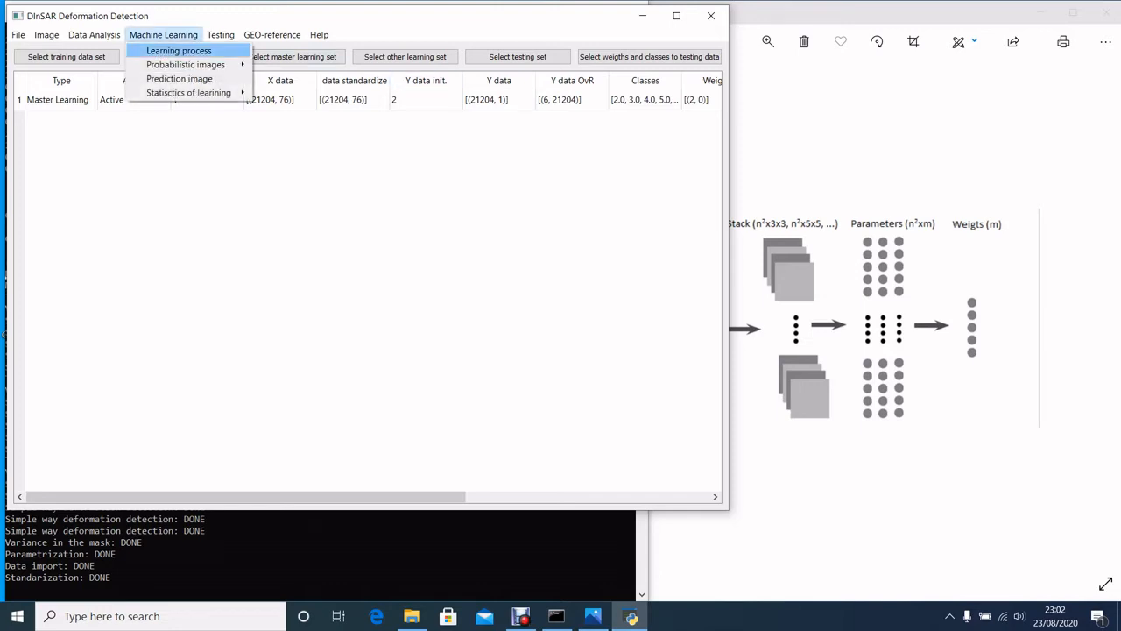
pyautogui.click(178, 50)
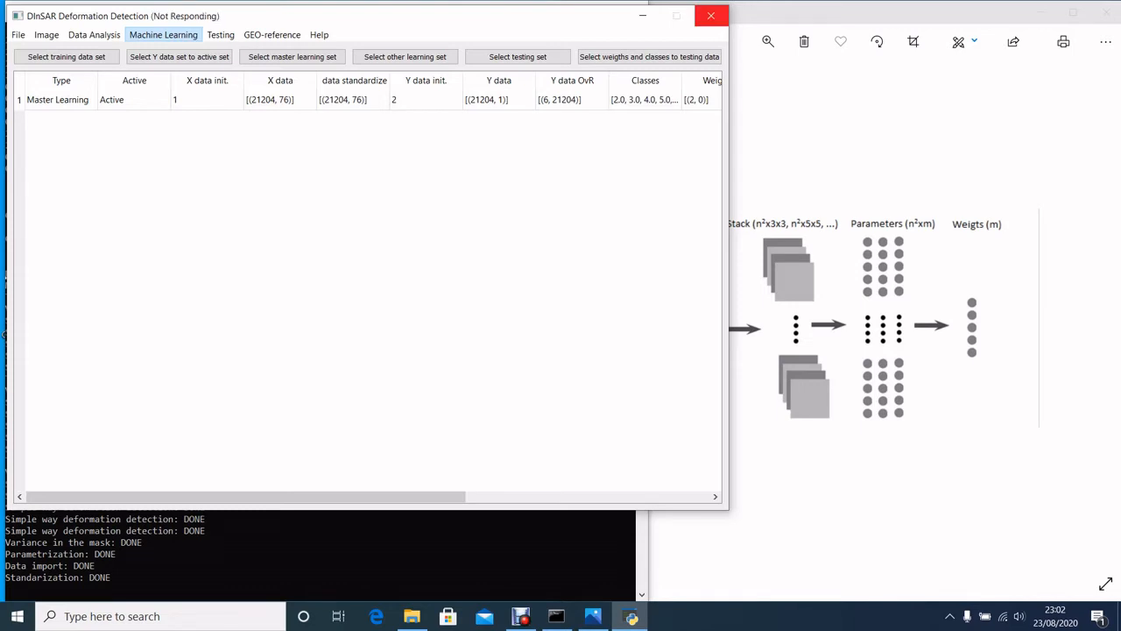
pyautogui.hotkey('alt', 'Tab')
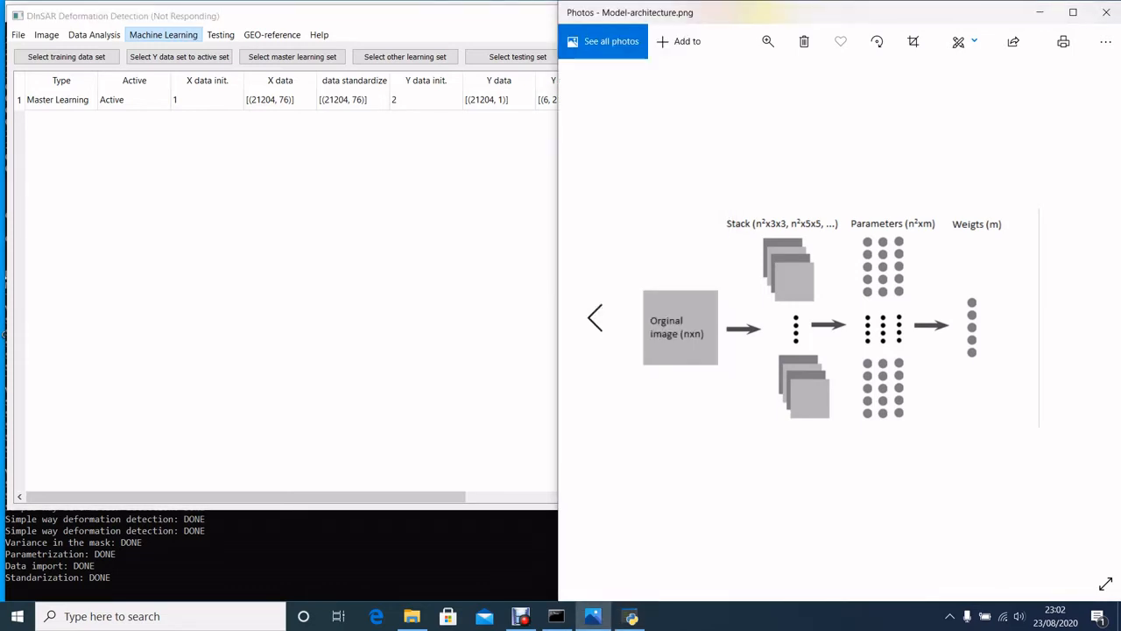
pyautogui.moveTo(557, 155); pyautogui.dragTo(455, 146)
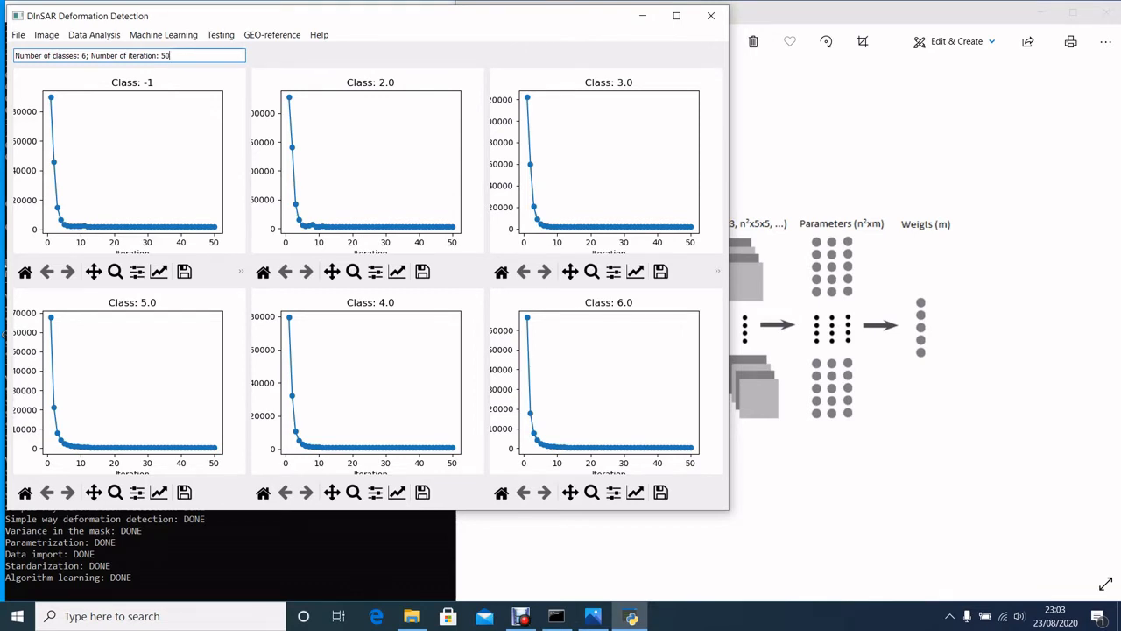
# Maximize the window and examine the logistic cost plots of every class together with the iteration and class counts.
pyautogui.moveTo(729, 134); pyautogui.dragTo(1023, 172)
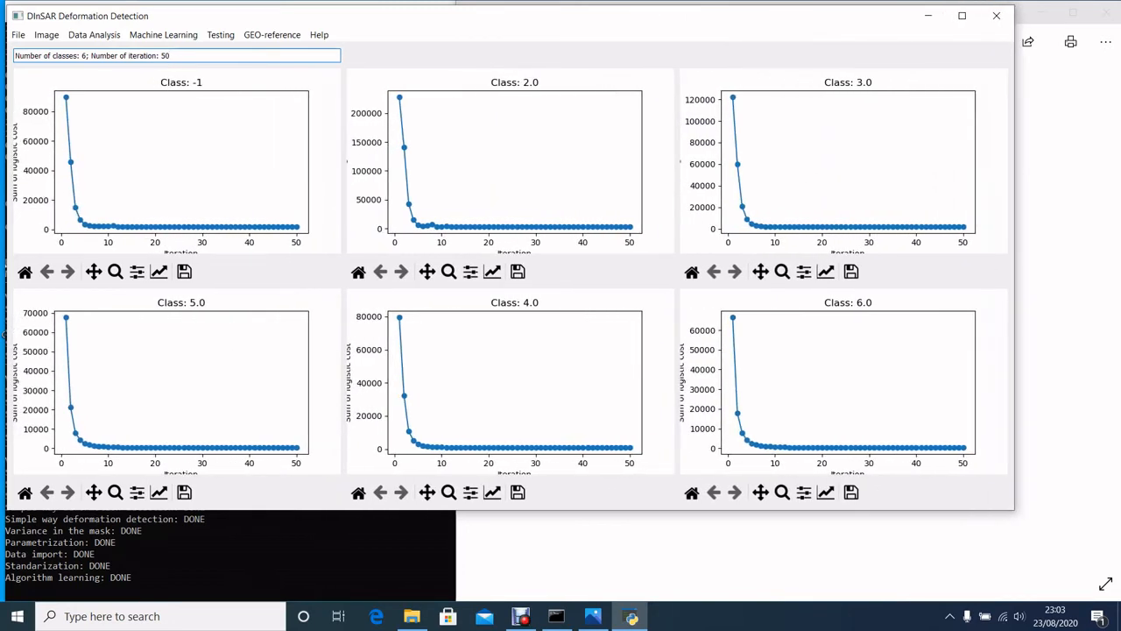
pyautogui.click(961, 15)
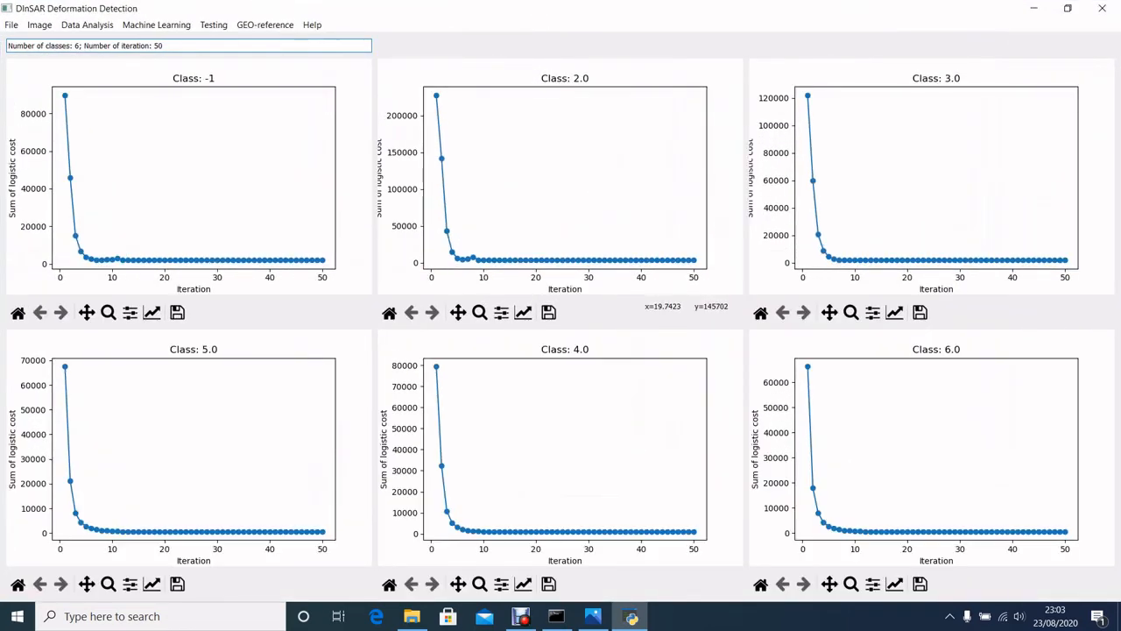
pyautogui.moveTo(164, 46); pyautogui.dragTo(155, 46)
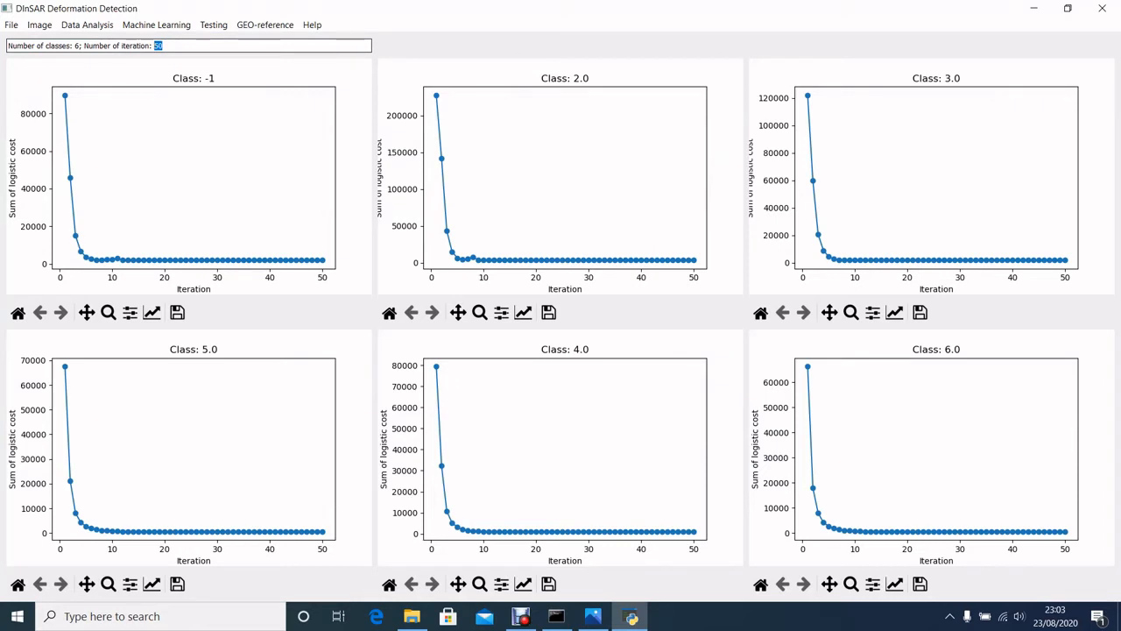
pyautogui.moveTo(80, 45); pyautogui.dragTo(72, 46)
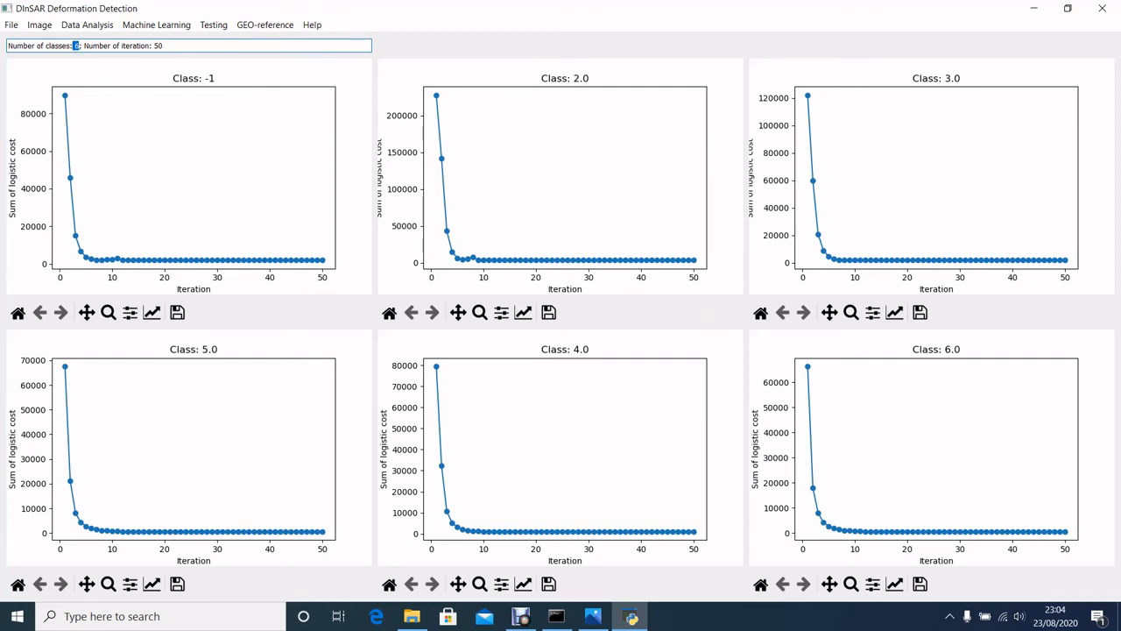
# Open the logistic_function image from the DDD_presentation folder in File Explorer and examine the curve and its formula.
pyautogui.click(156, 25)
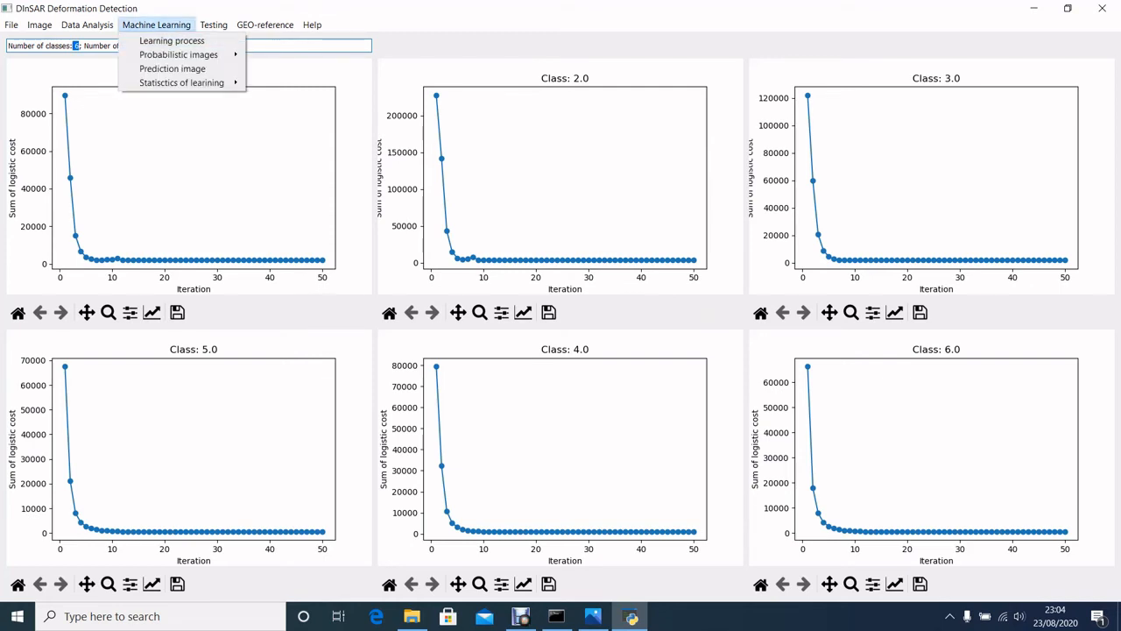
pyautogui.moveTo(179, 54)
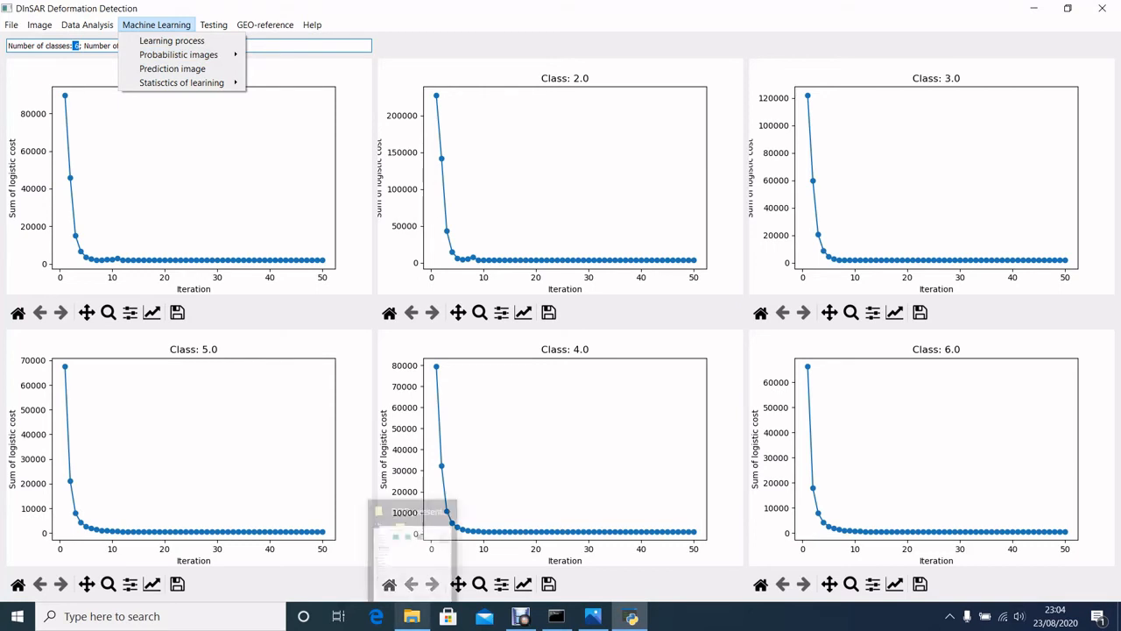
pyautogui.click(411, 616)
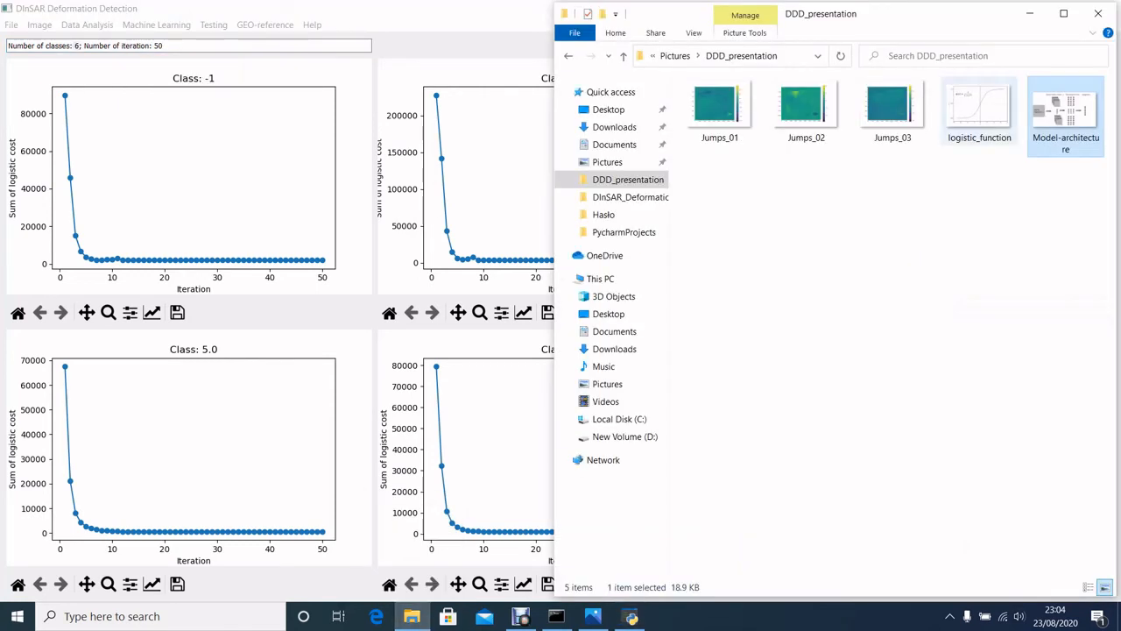
pyautogui.doubleClick(979, 109)
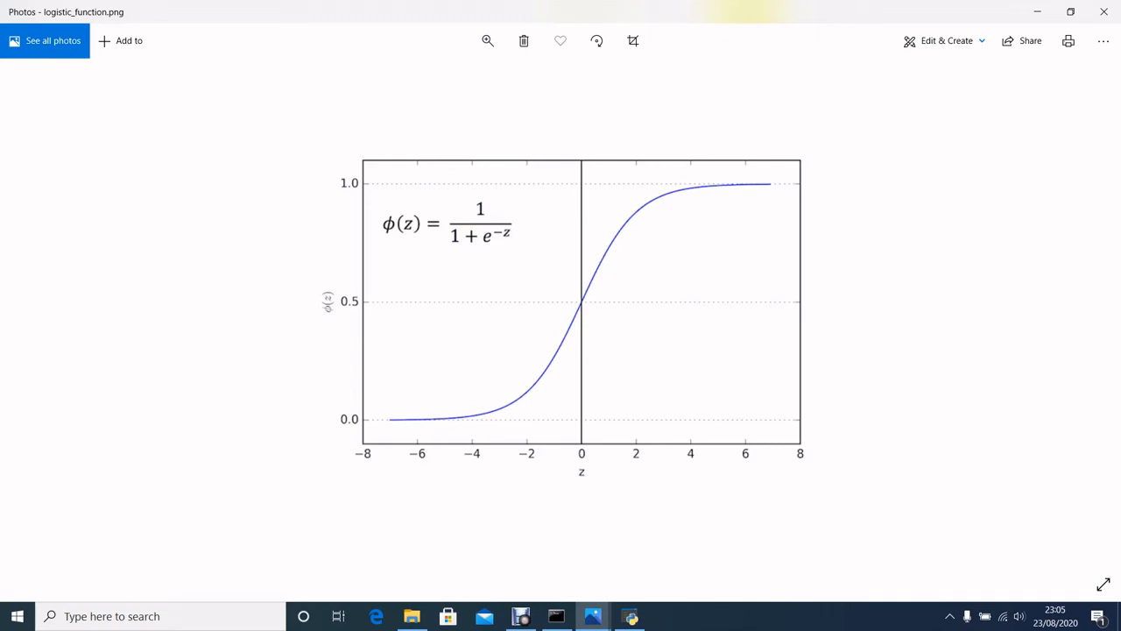
# Switch back to DInSAR Deformation Detection, create the probabilistic images from the learned model and display them for all classes.
pyautogui.click(630, 615)
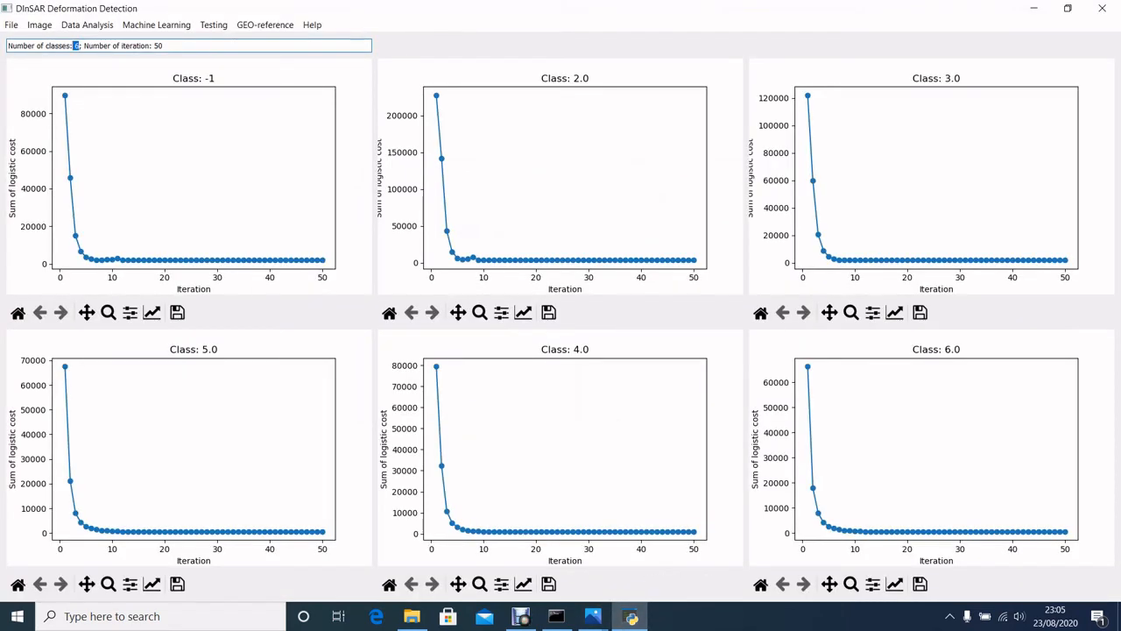
pyautogui.click(156, 24)
pyautogui.moveTo(179, 54)
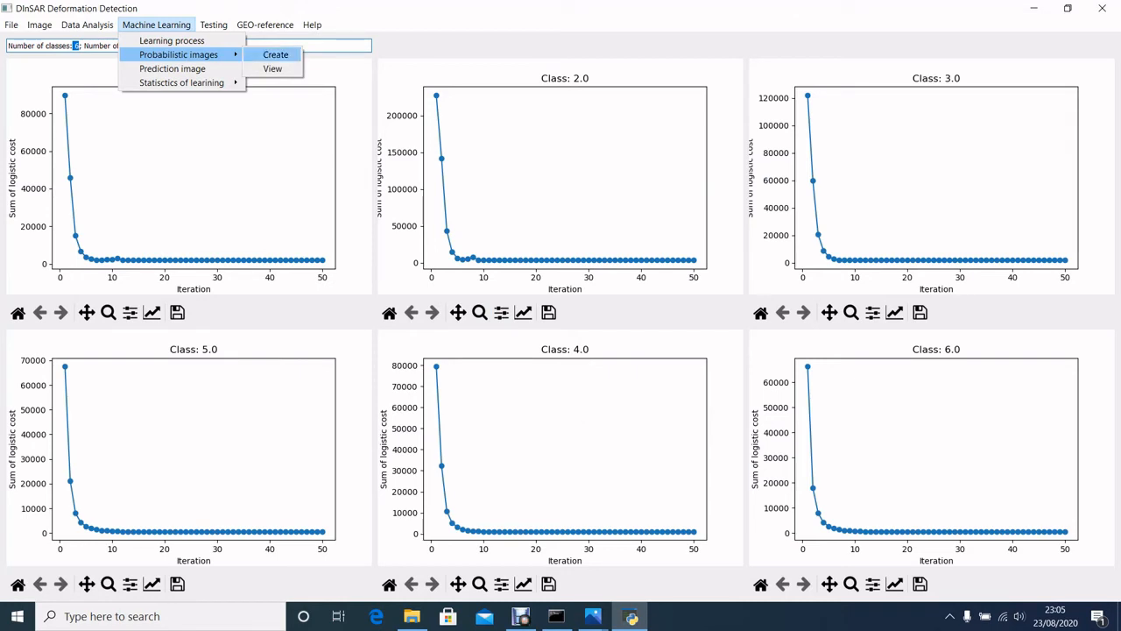
pyautogui.click(275, 55)
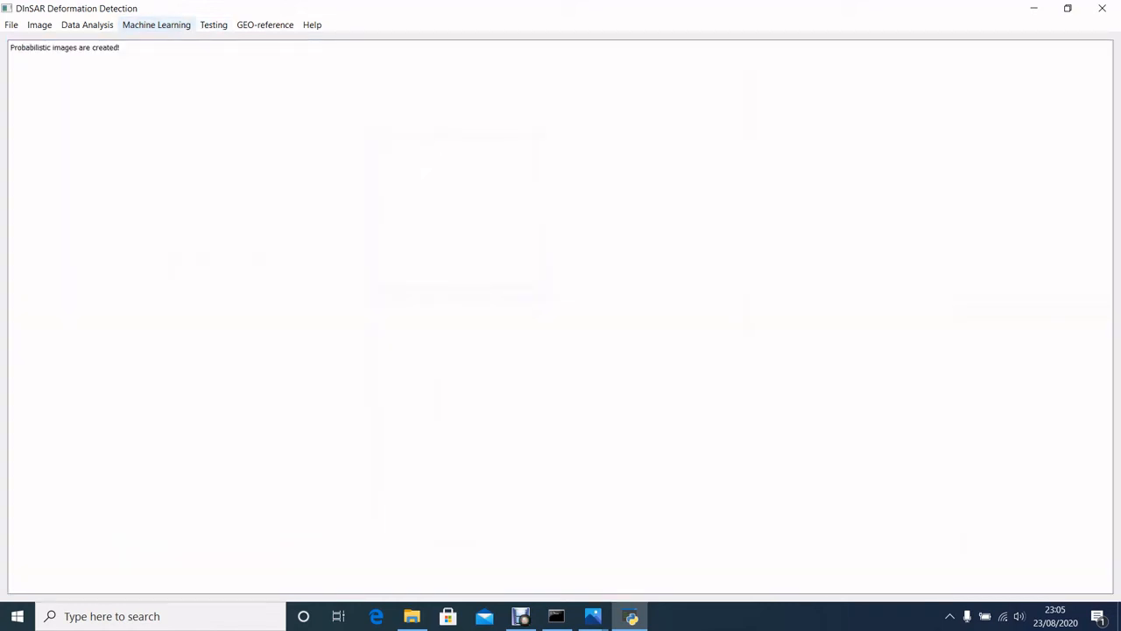
pyautogui.click(156, 24)
pyautogui.moveTo(179, 54)
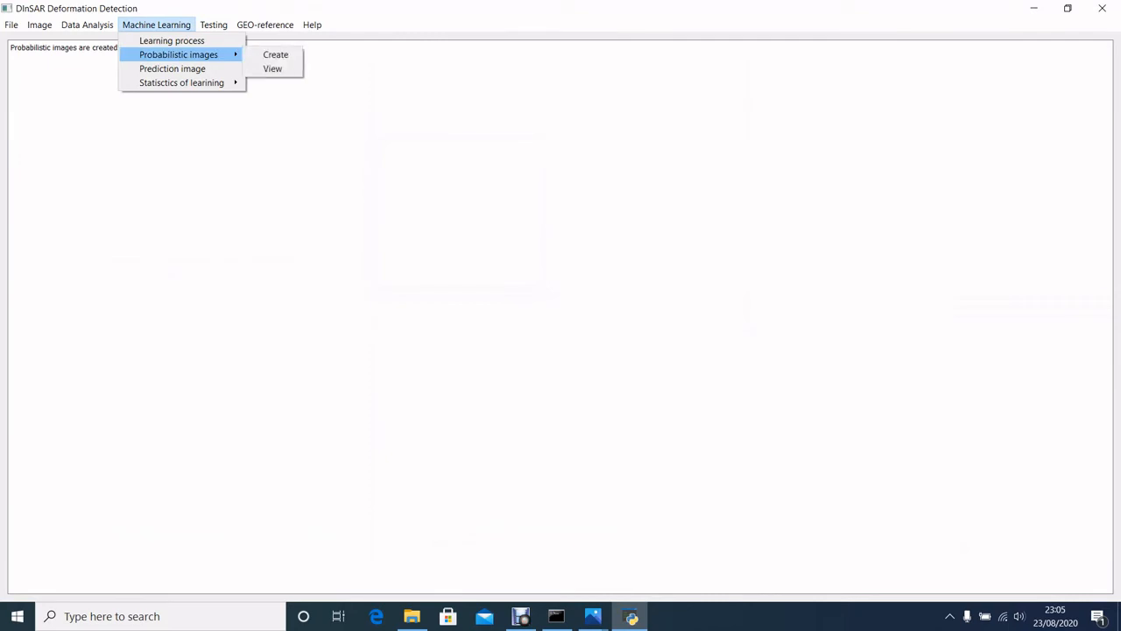
pyautogui.click(272, 68)
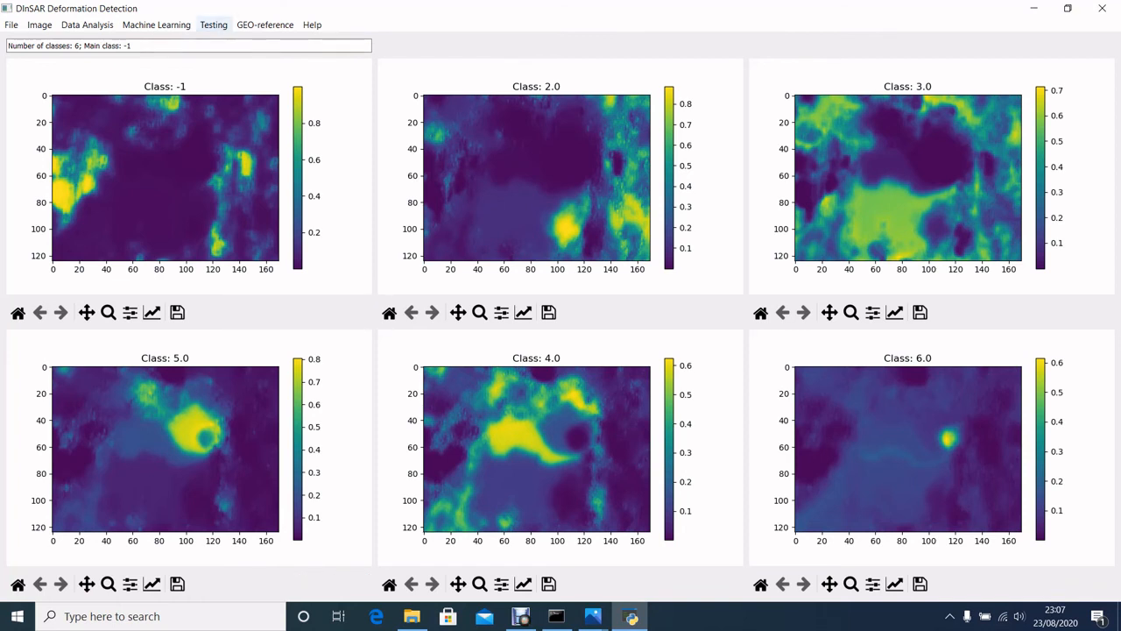
# Generate the prediction image and save its plot as a PNG named predict_image in the DDD_presentation folder under Pictures.
pyautogui.click(156, 24)
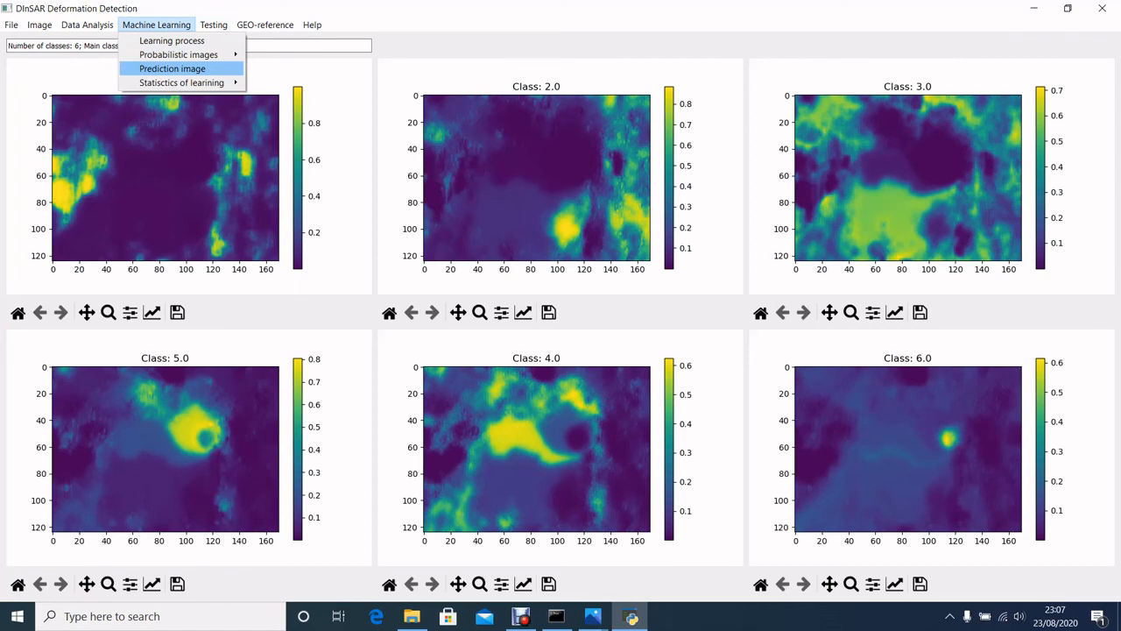
pyautogui.click(173, 68)
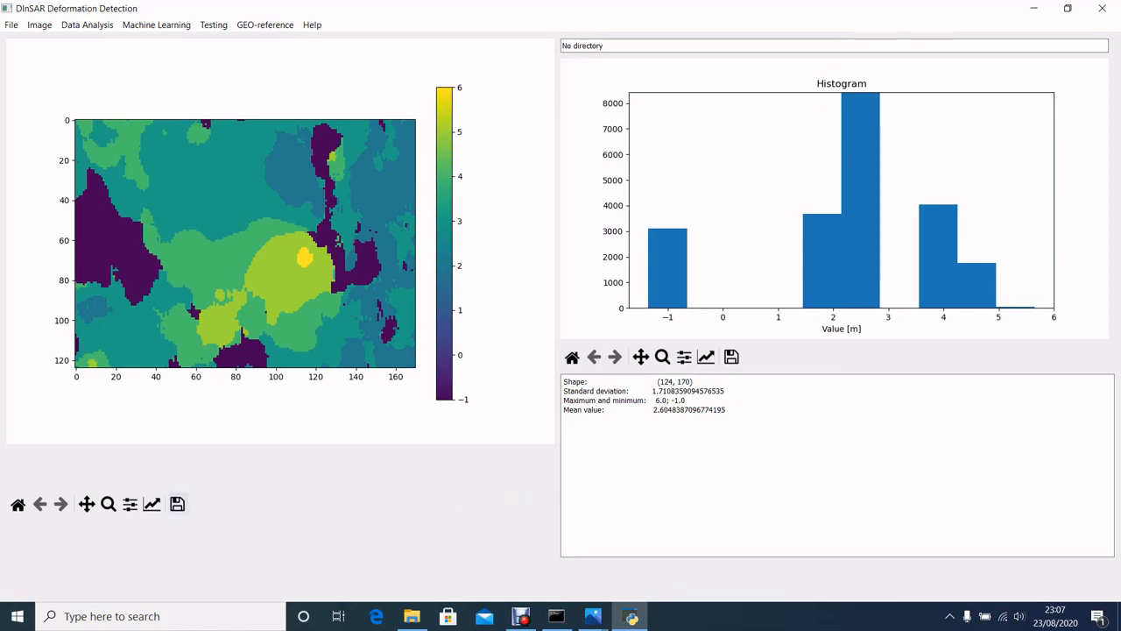
pyautogui.click(177, 503)
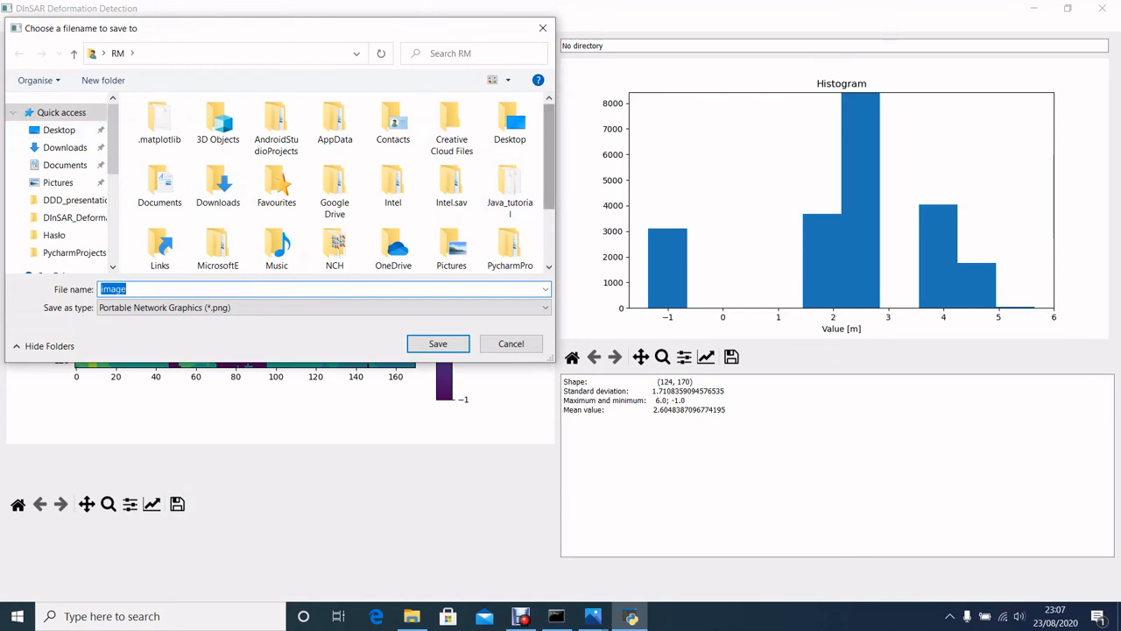
pyautogui.click(57, 183)
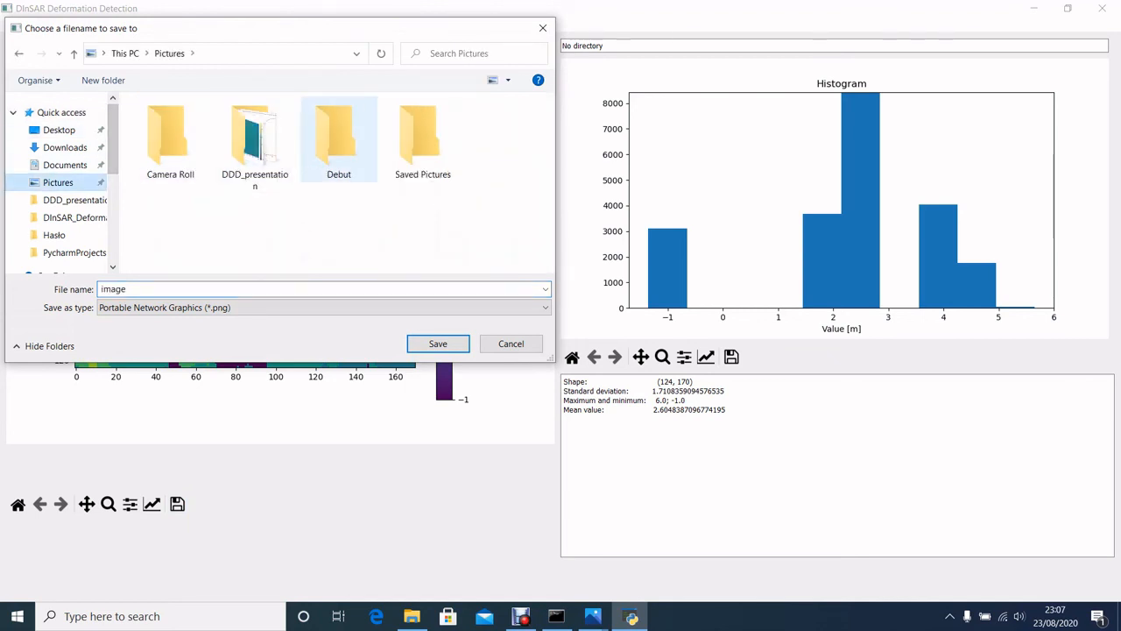
pyautogui.doubleClick(255, 140)
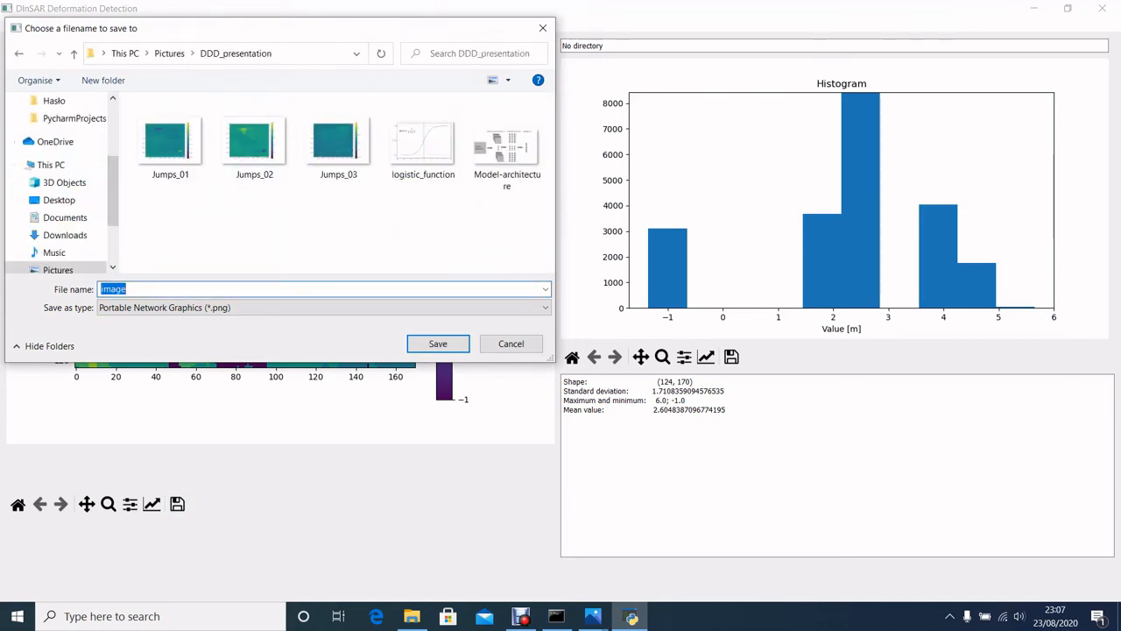
pyautogui.write('predict_')
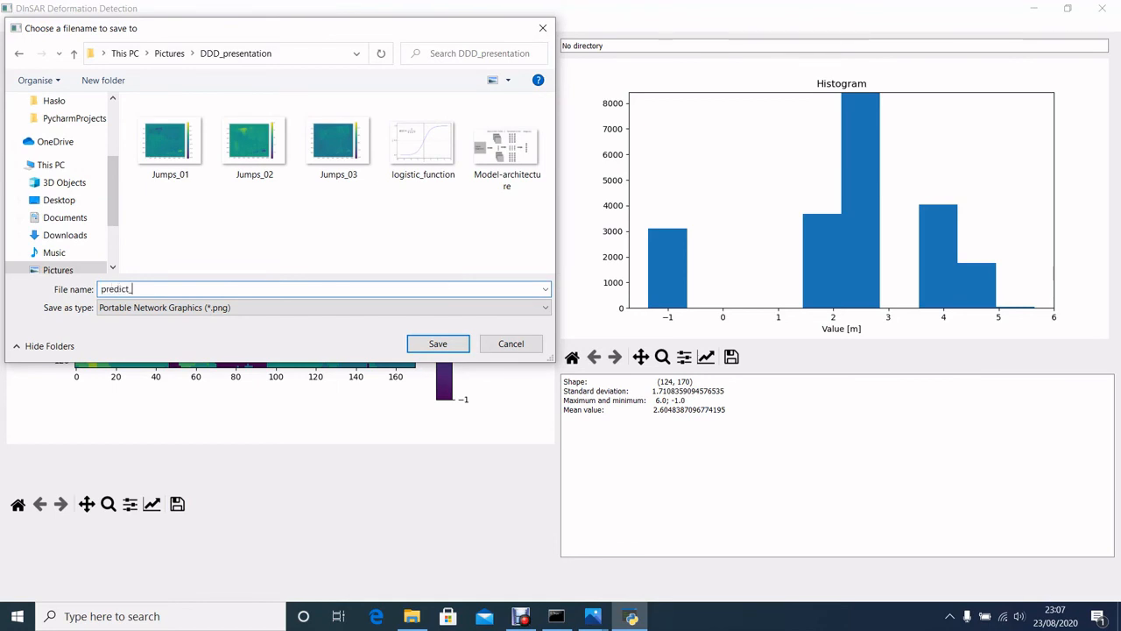
pyautogui.write('image')
pyautogui.press('Return')
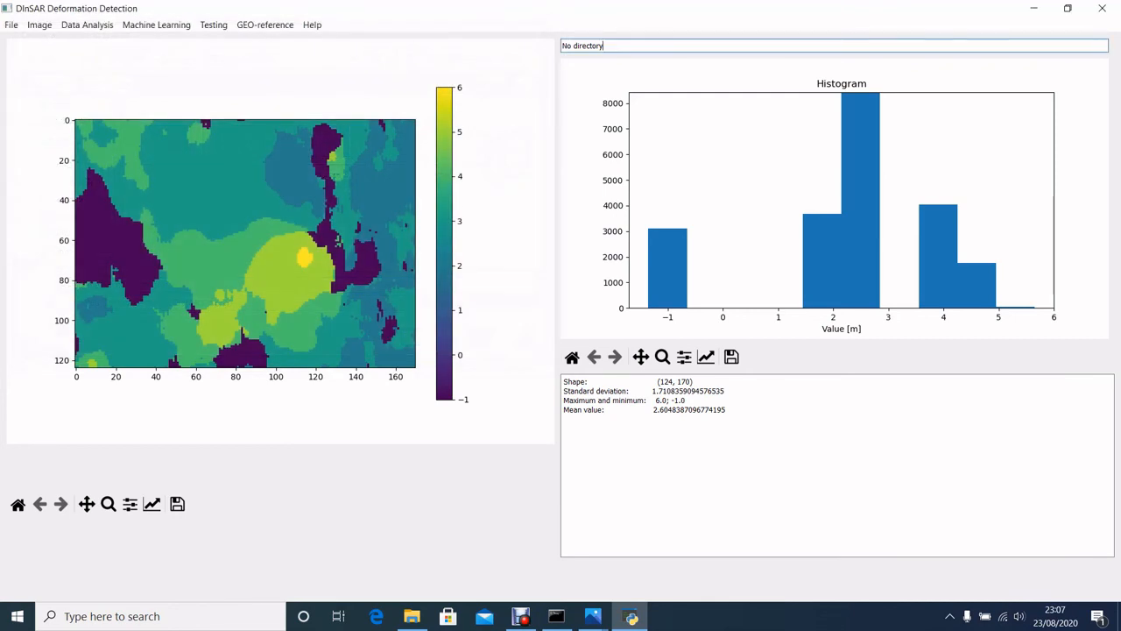
# Open the list of loaded images to check the entry of the prediction image.
pyautogui.click(11, 25)
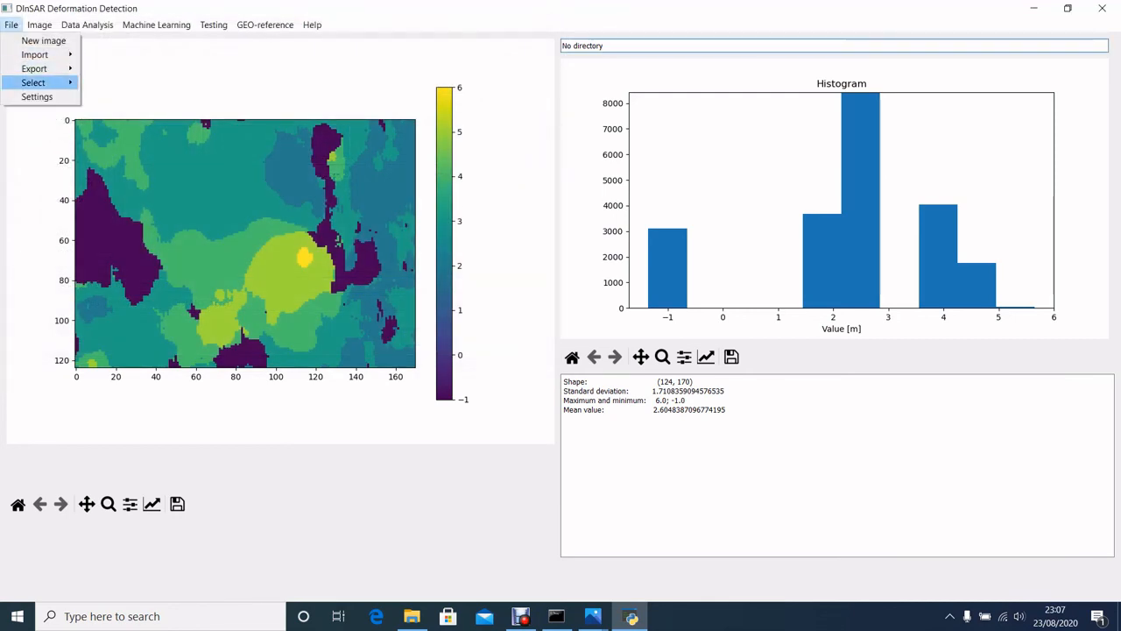
pyautogui.moveTo(33, 82)
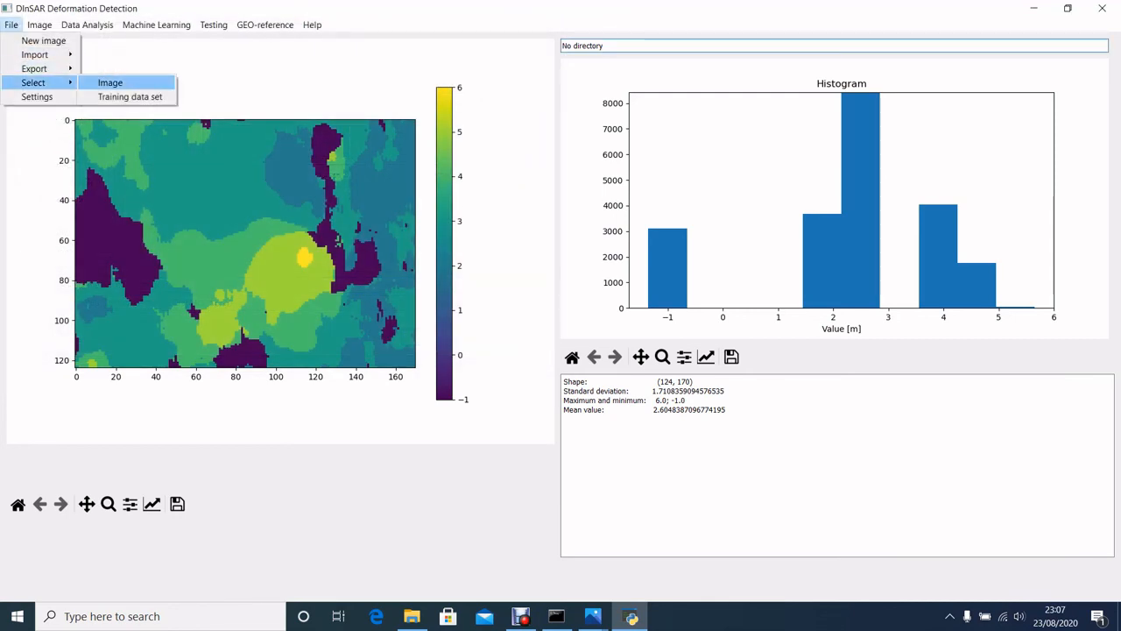
pyautogui.click(110, 82)
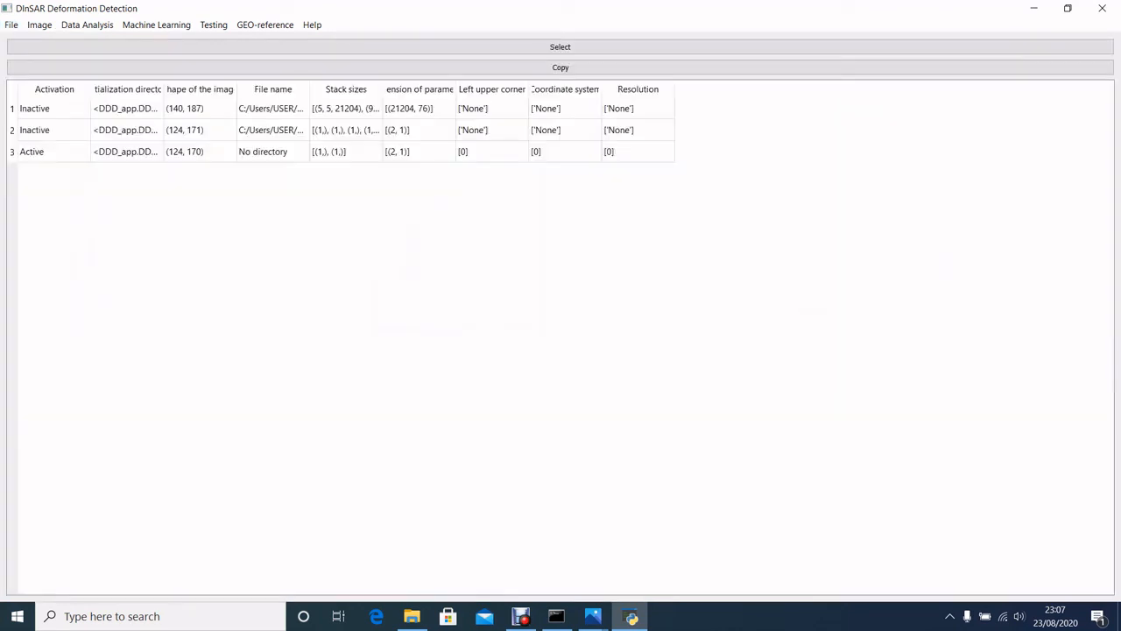
# Set image 1 as the current image and display its deformation values with the histogram.
pyautogui.click(561, 47)
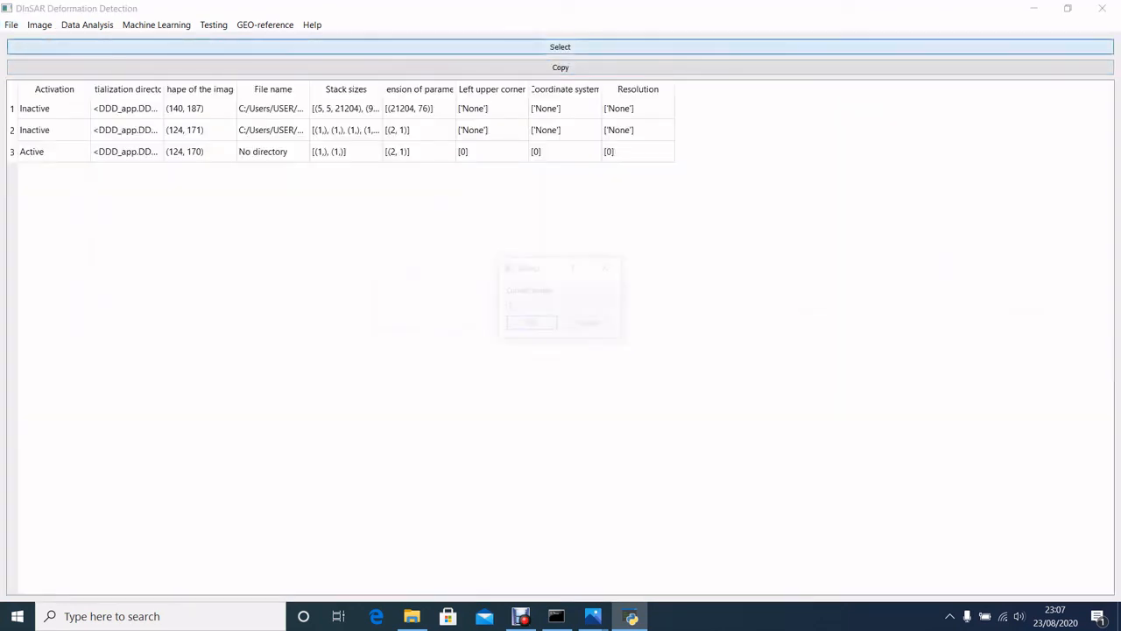
pyautogui.click(531, 323)
pyautogui.click(39, 24)
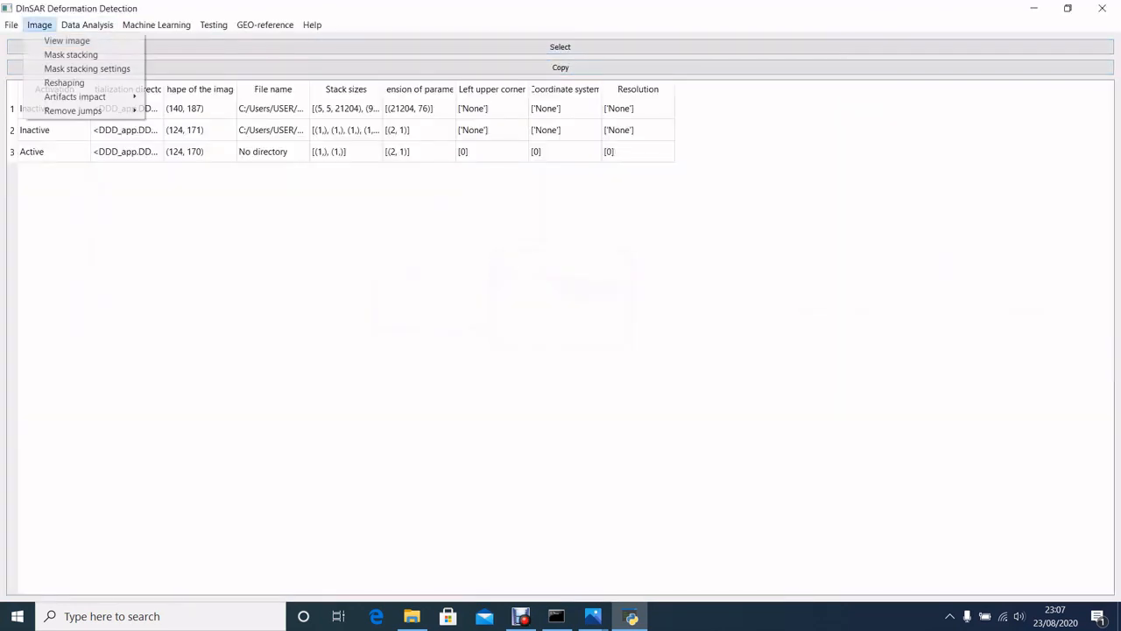
pyautogui.click(66, 40)
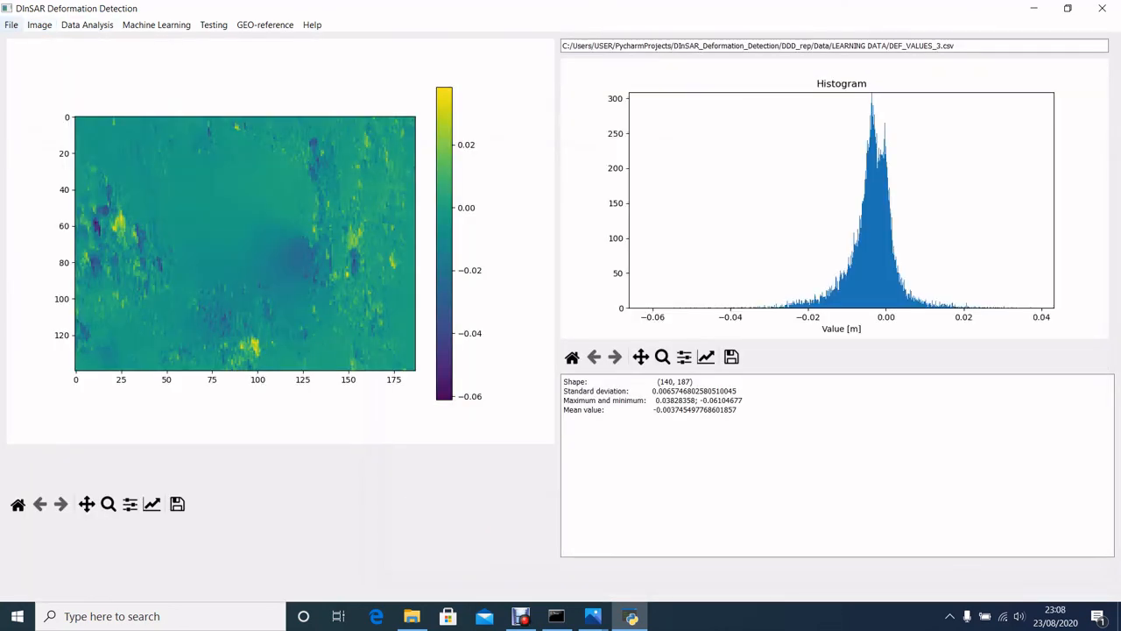
# Return to the list of loaded images, set image 2 as the current image and display its deformation classes.
pyautogui.click(12, 24)
pyautogui.moveTo(35, 83)
pyautogui.click(110, 82)
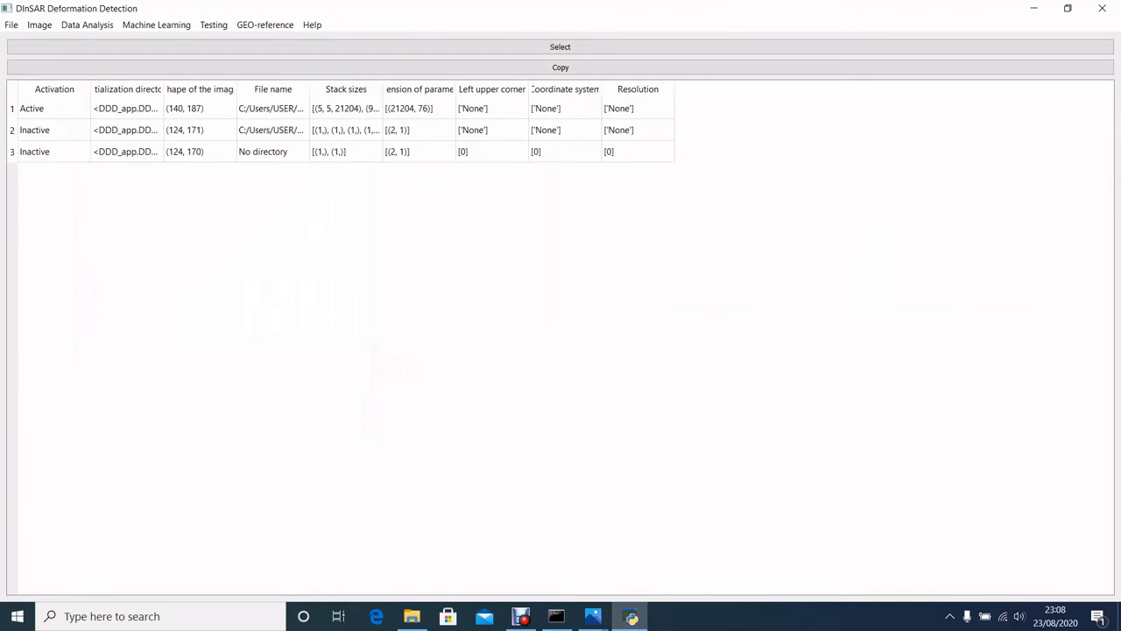
pyautogui.click(559, 48)
pyautogui.click(559, 305)
pyautogui.click(543, 325)
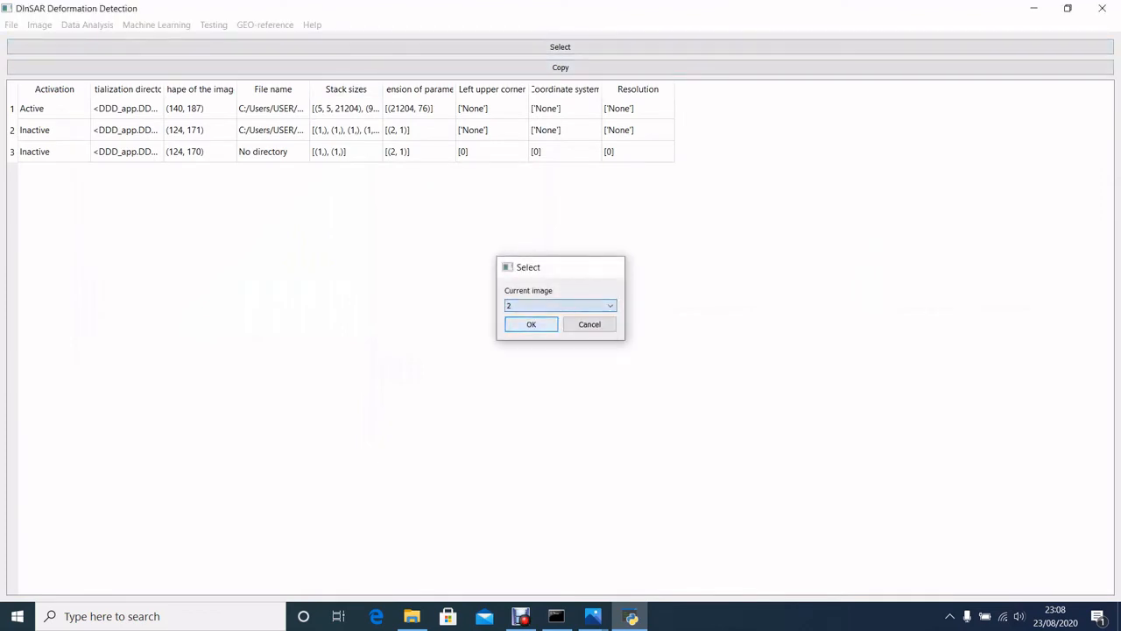
pyautogui.click(531, 324)
pyautogui.click(11, 25)
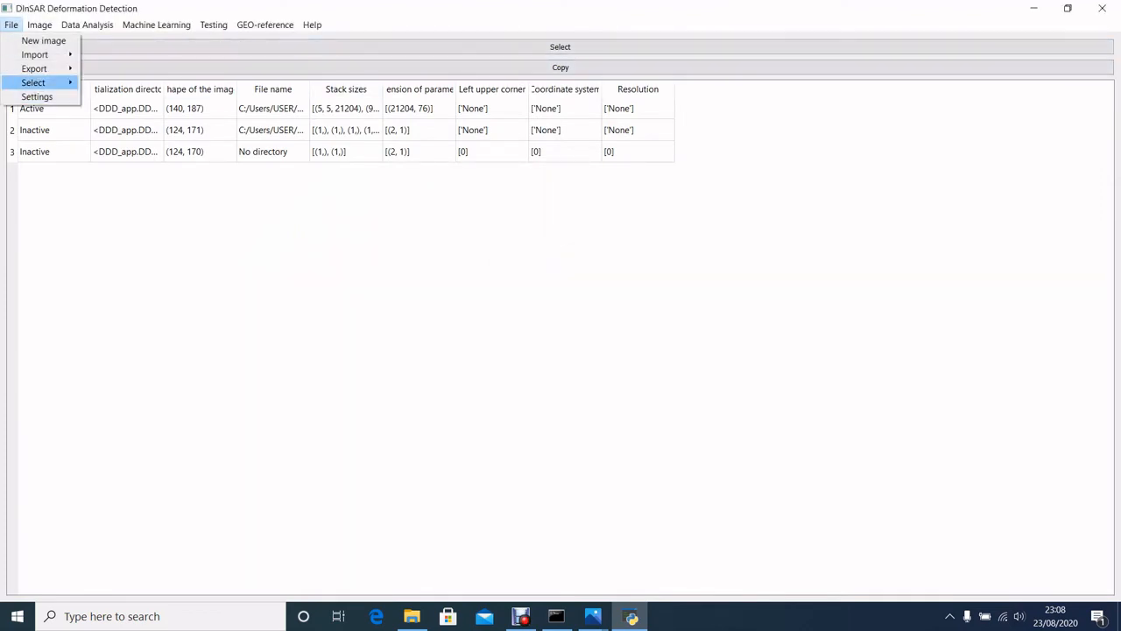
pyautogui.click(52, 40)
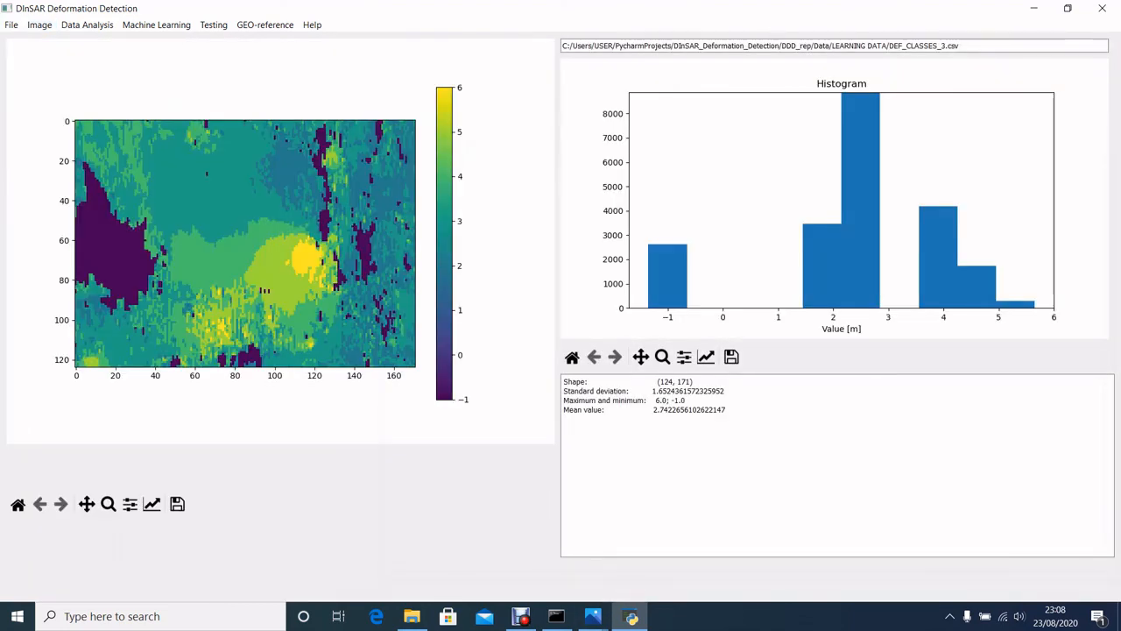
# Open predict_image from the DDD_presentation folder in Photos, compare it side by side with the class image, and return to DInSAR Deformation Detection.
pyautogui.click(412, 615)
pyautogui.click(719, 193)
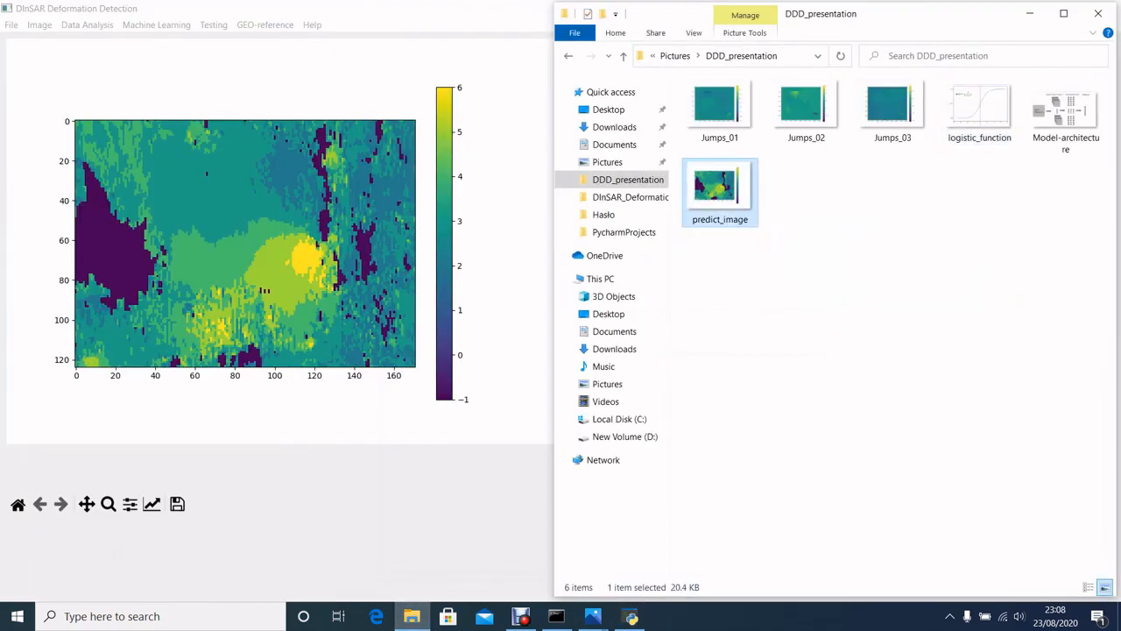
pyautogui.doubleClick(720, 193)
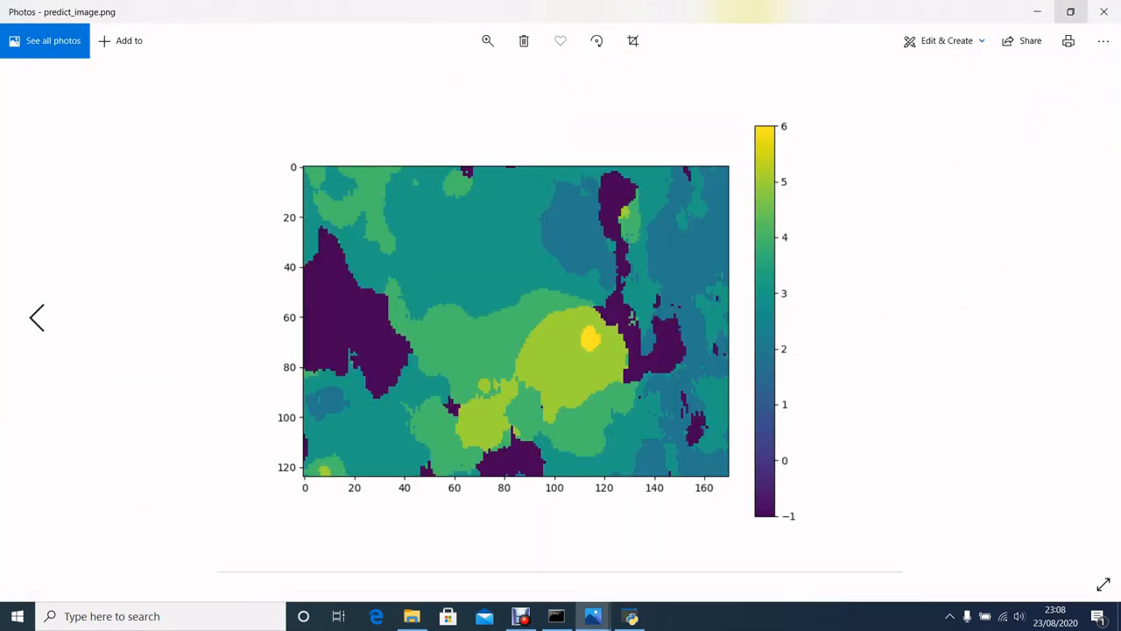
pyautogui.click(1070, 12)
pyautogui.moveTo(329, 21); pyautogui.dragTo(836, 1)
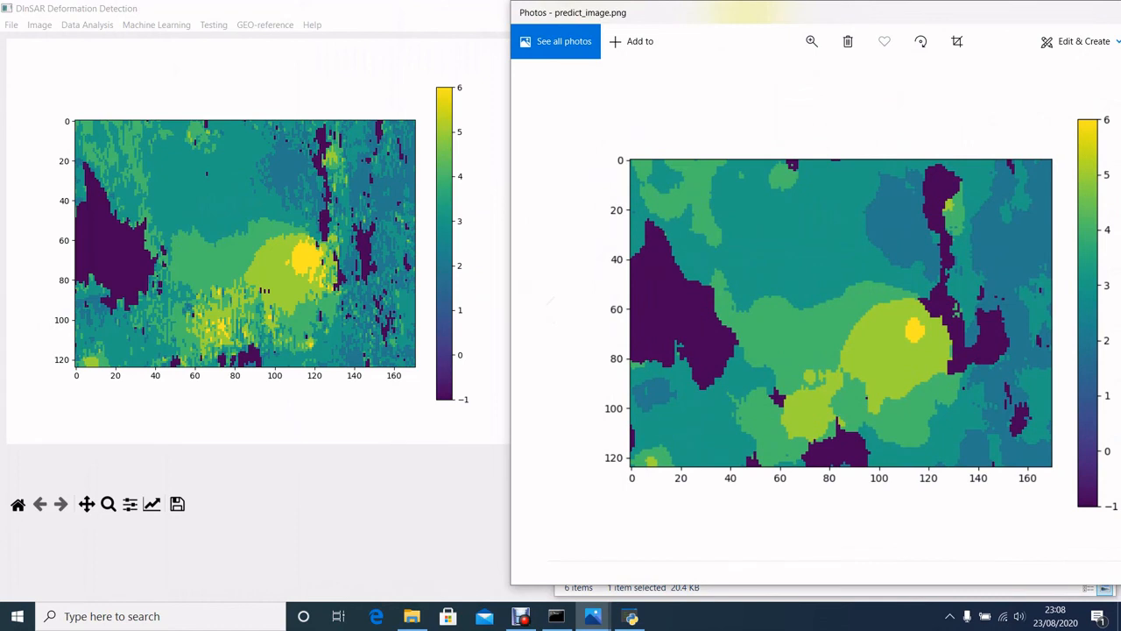
pyautogui.moveTo(787, 583); pyautogui.dragTo(789, 479)
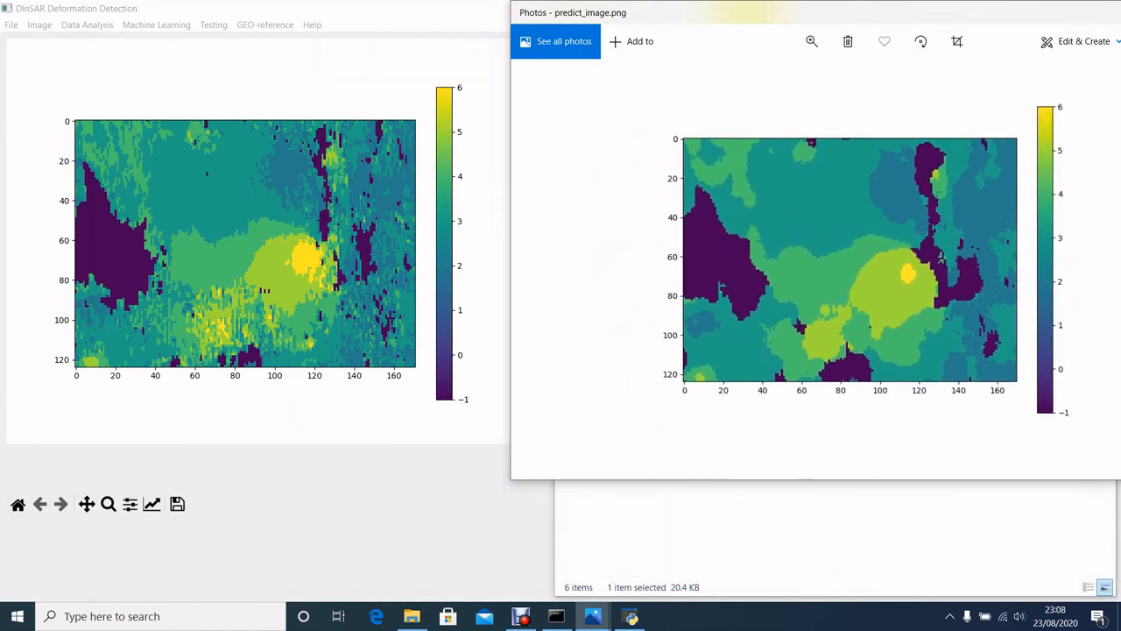
pyautogui.moveTo(779, 17); pyautogui.dragTo(746, 16)
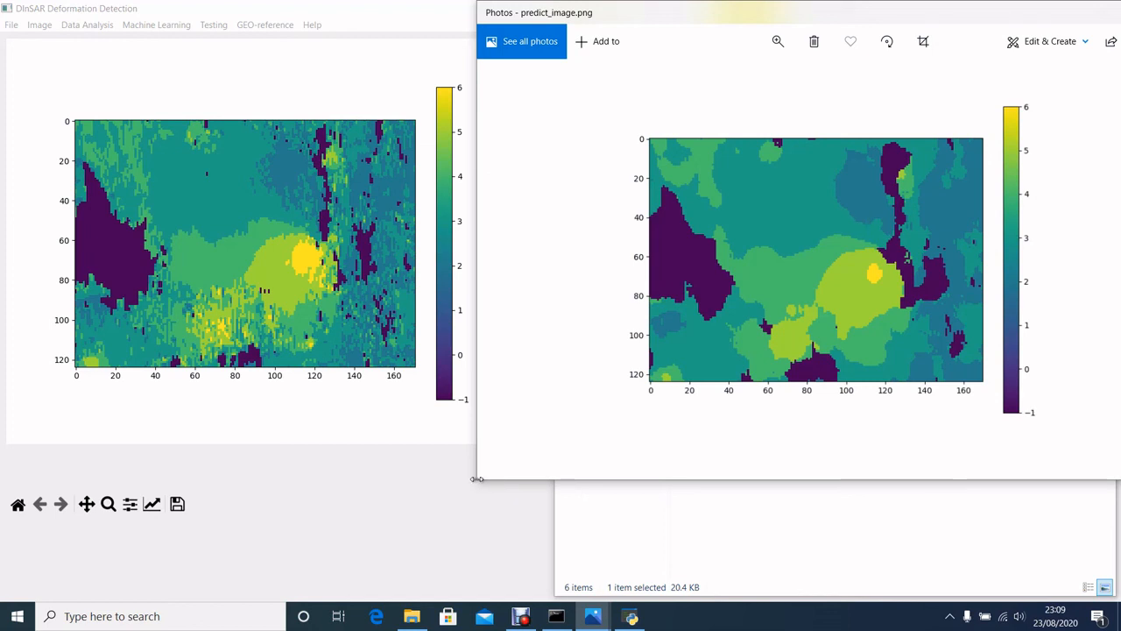
pyautogui.moveTo(477, 479); pyautogui.dragTo(618, 463)
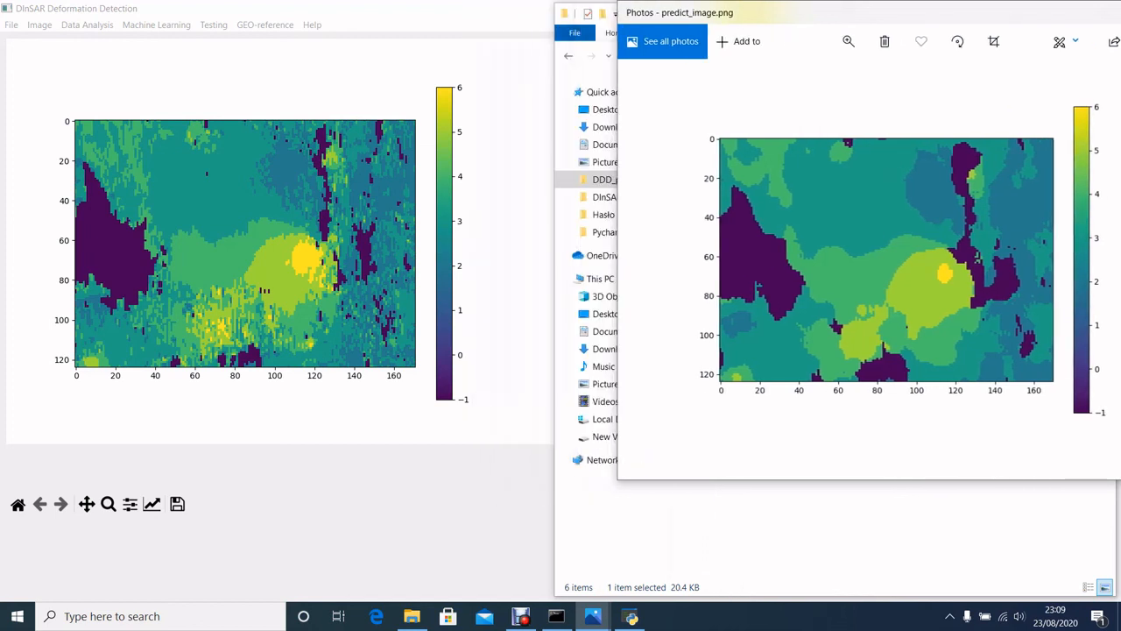
pyautogui.click(630, 615)
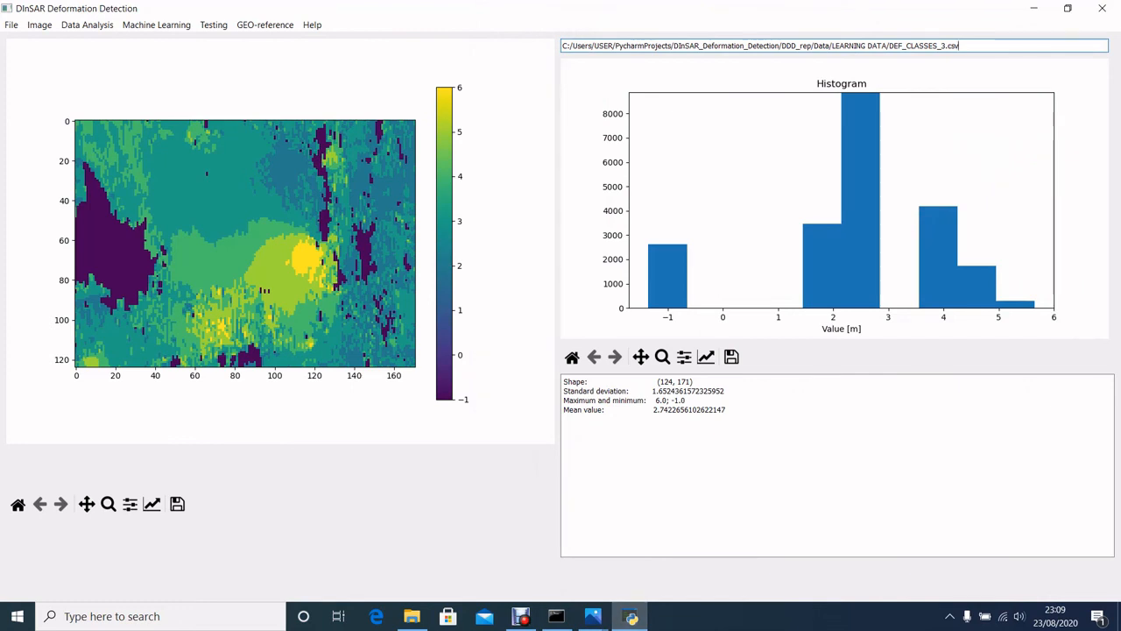